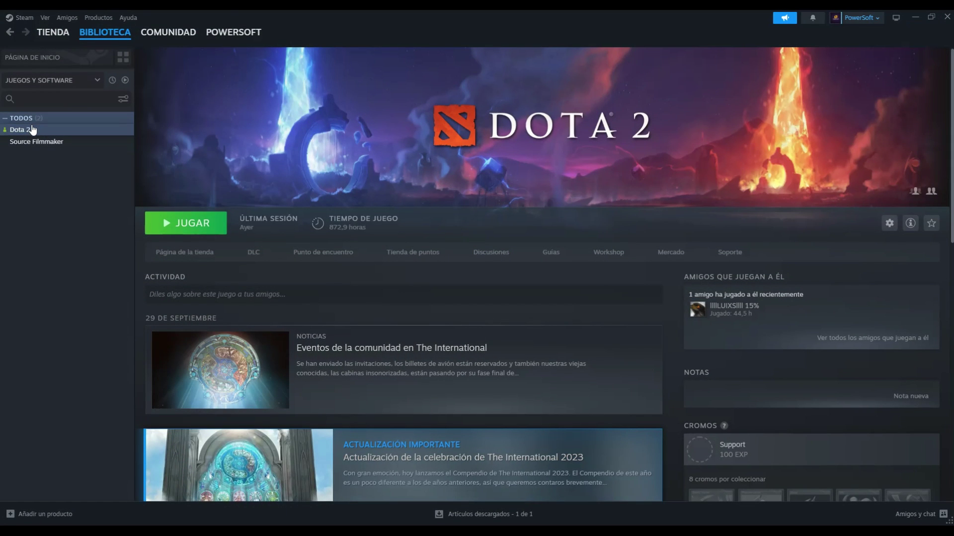
Step: Open Dota 2's properties from the library and browse its installed files in File Explorer
left_click(33, 130)
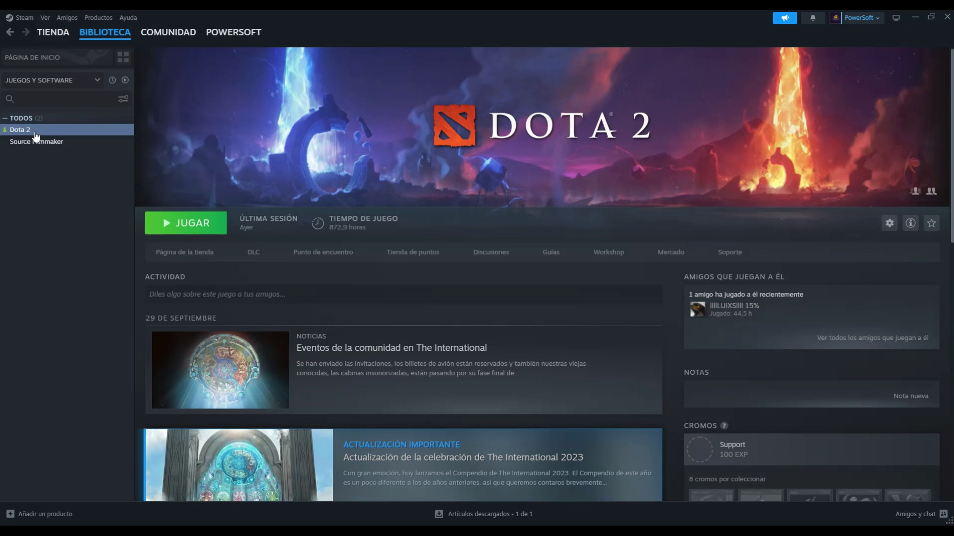
right_click(36, 136)
left_click(49, 206)
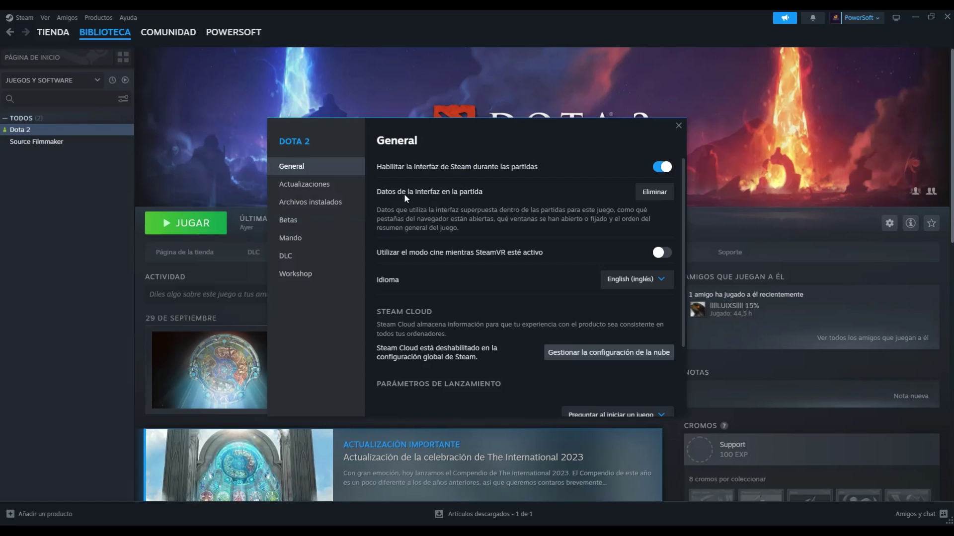
left_click(319, 208)
left_click(652, 166)
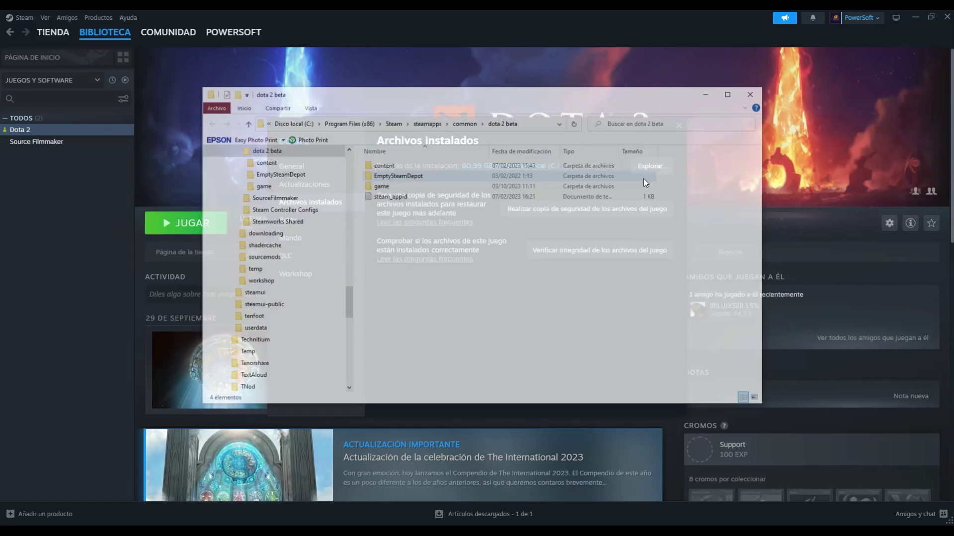
Step: Open the panorama1 folder inside content\dota of the game's installation folder
double_click(385, 165)
double_click(408, 186)
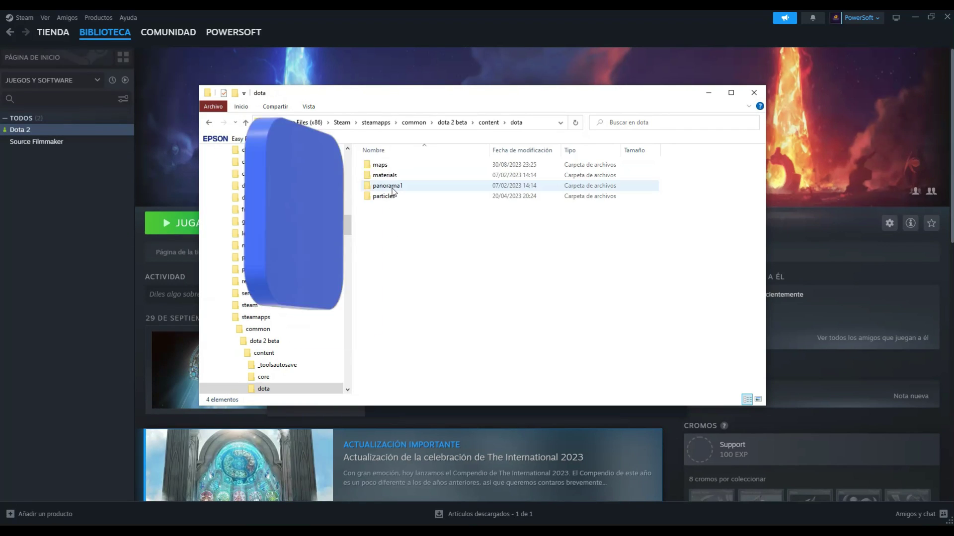
left_click(399, 191)
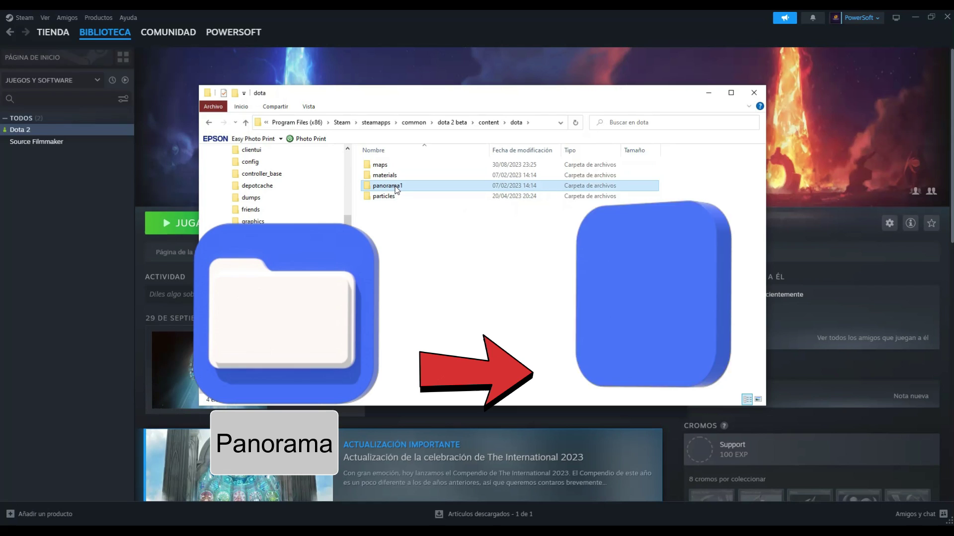
right_click(397, 189)
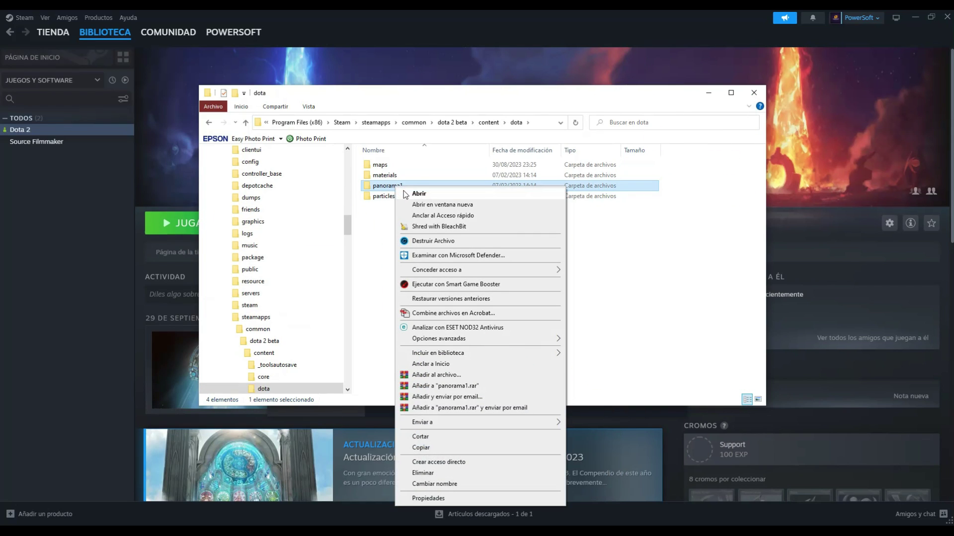
left_click(417, 194)
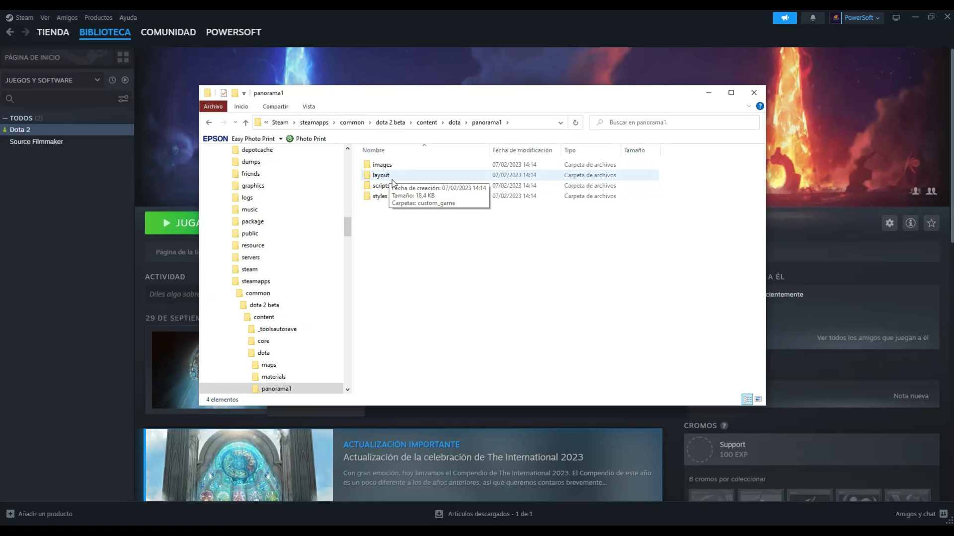
Step: Open the layout\custom_game folder inside panorama1 and examine the files it holds
left_click(391, 179)
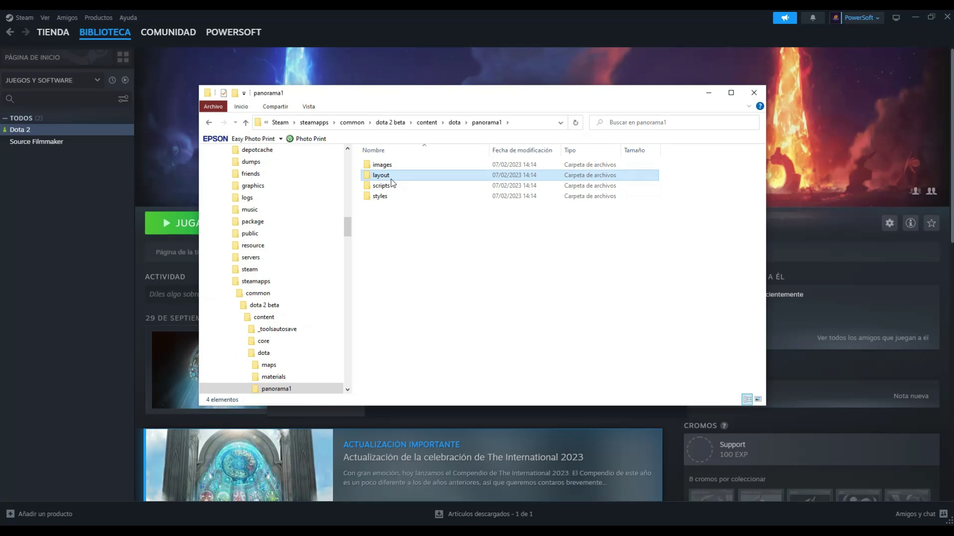
double_click(391, 179)
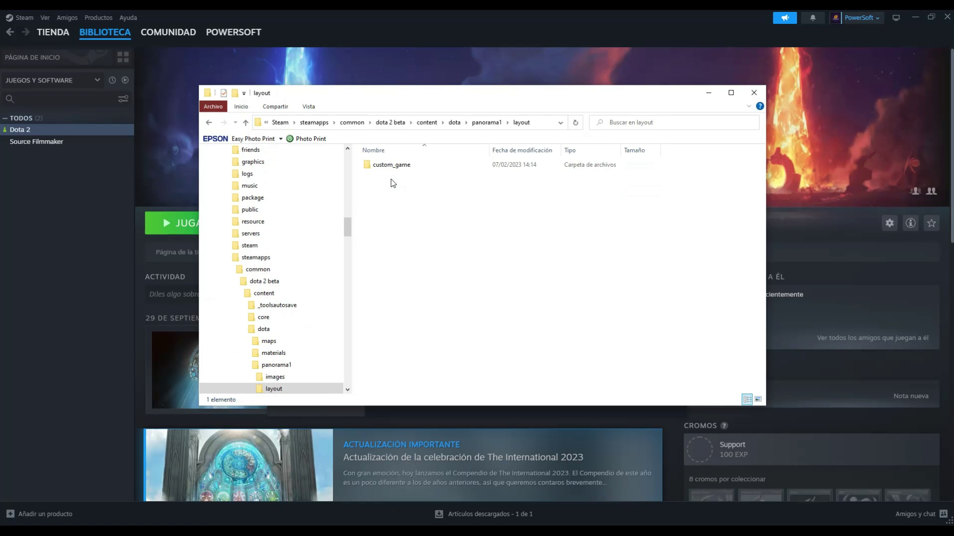
left_click(393, 169)
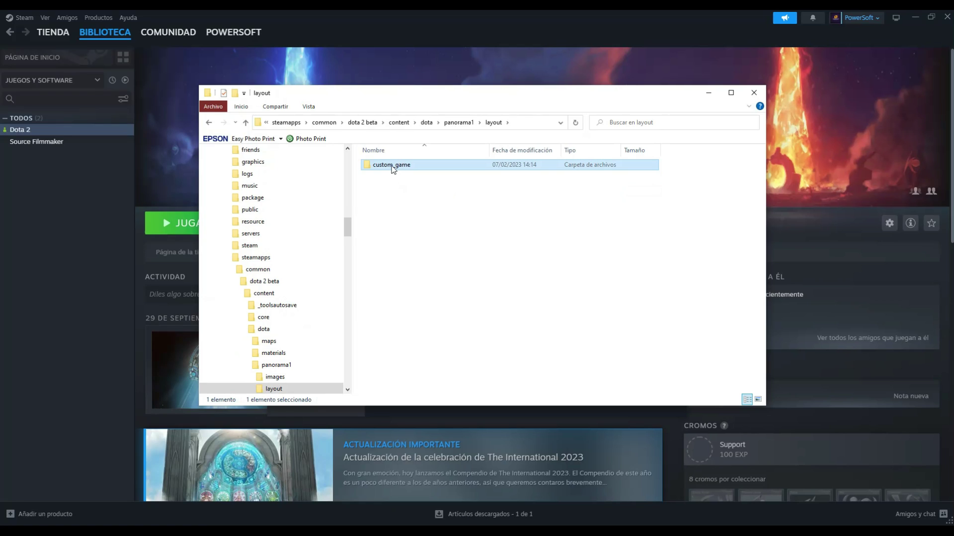
double_click(393, 167)
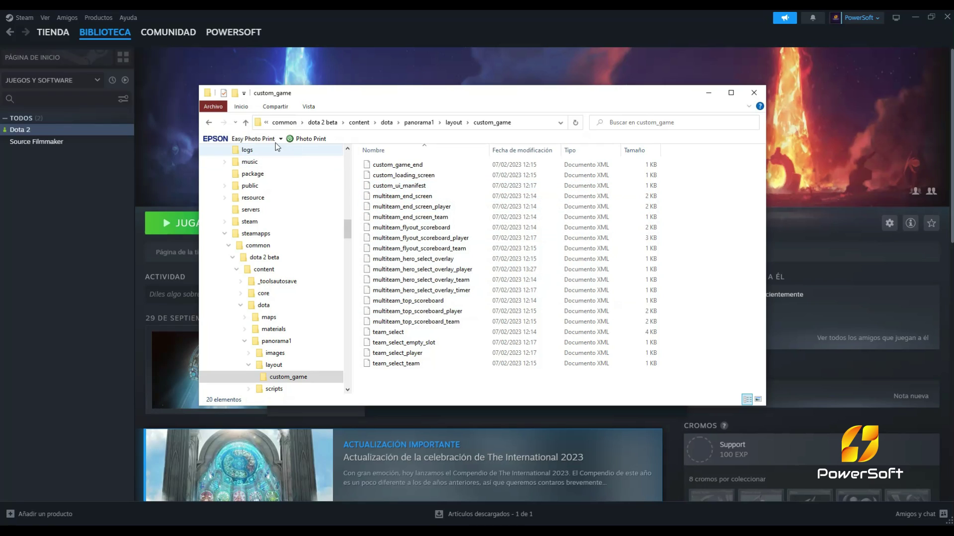
Step: Return to the dota 2 beta folder and open its game folder
left_click(209, 122)
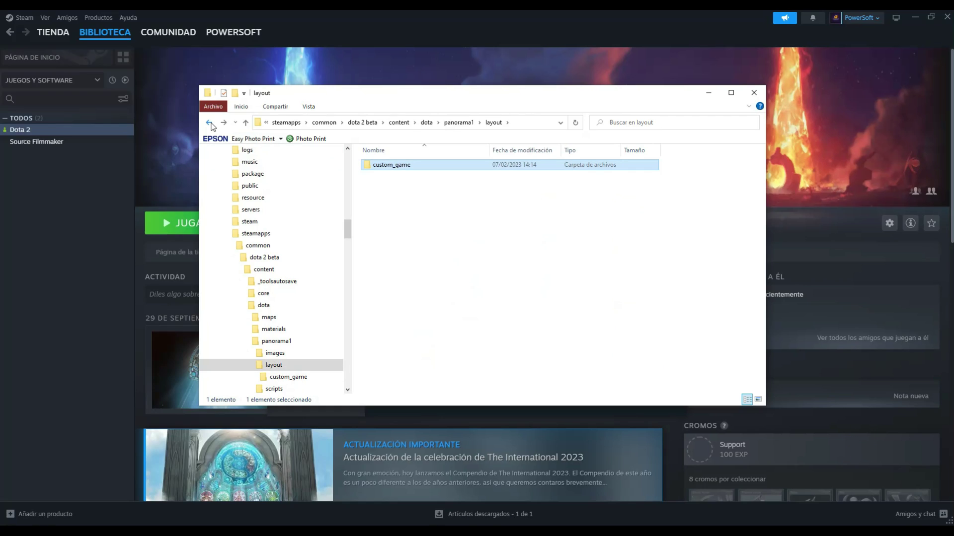
left_click(209, 123)
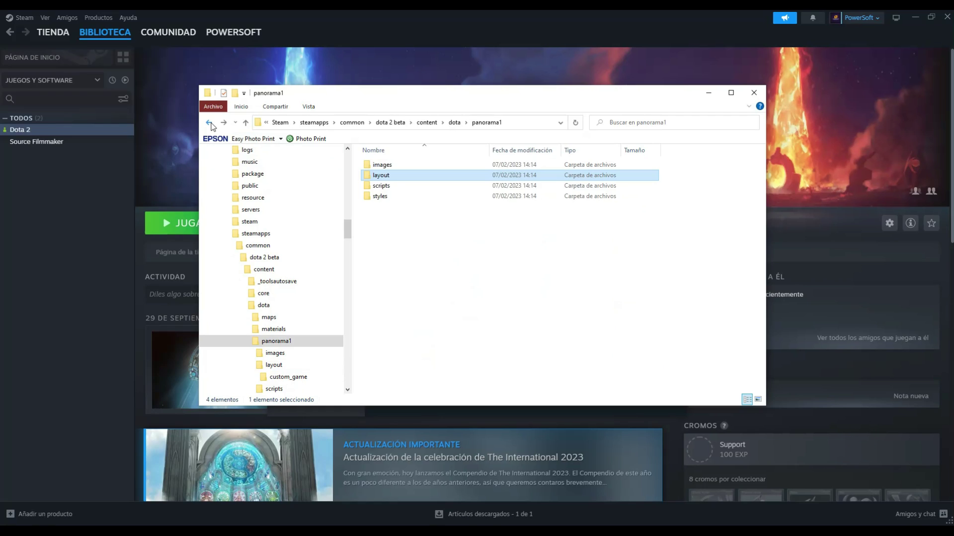
left_click(210, 126)
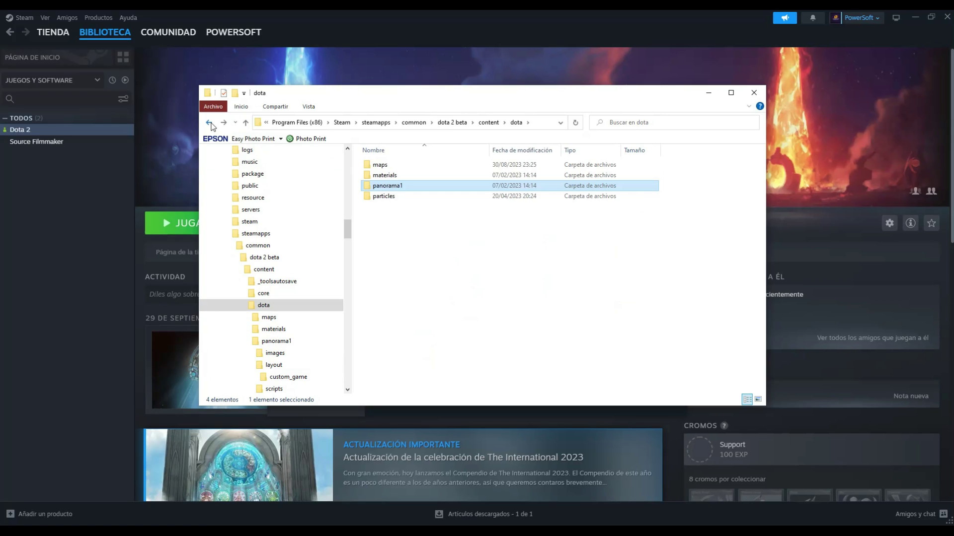
left_click(211, 126)
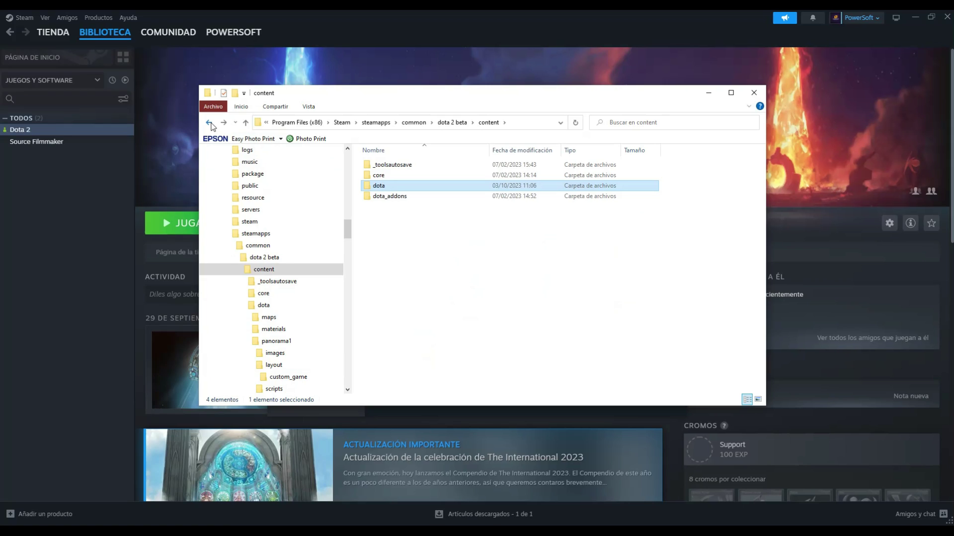
left_click(211, 126)
left_click(418, 223)
left_click(382, 187)
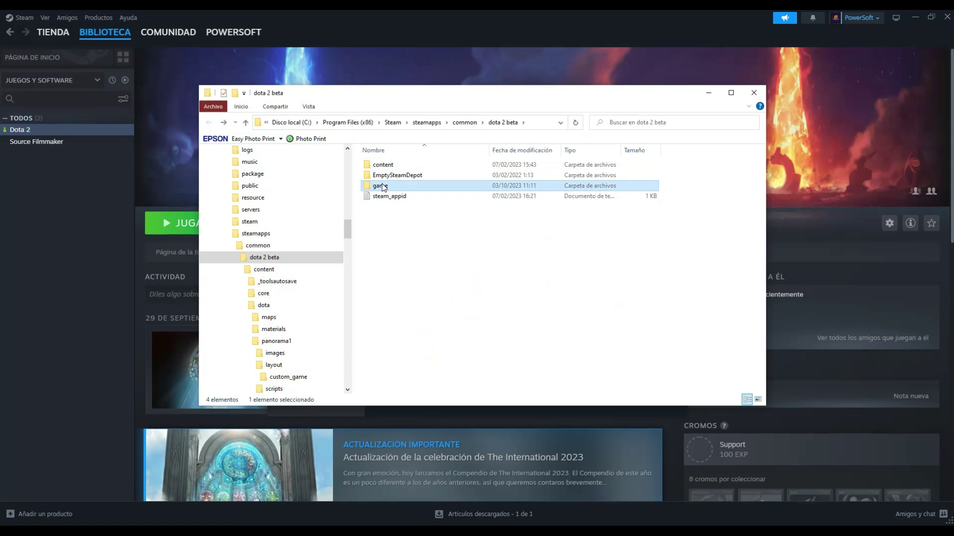
double_click(382, 187)
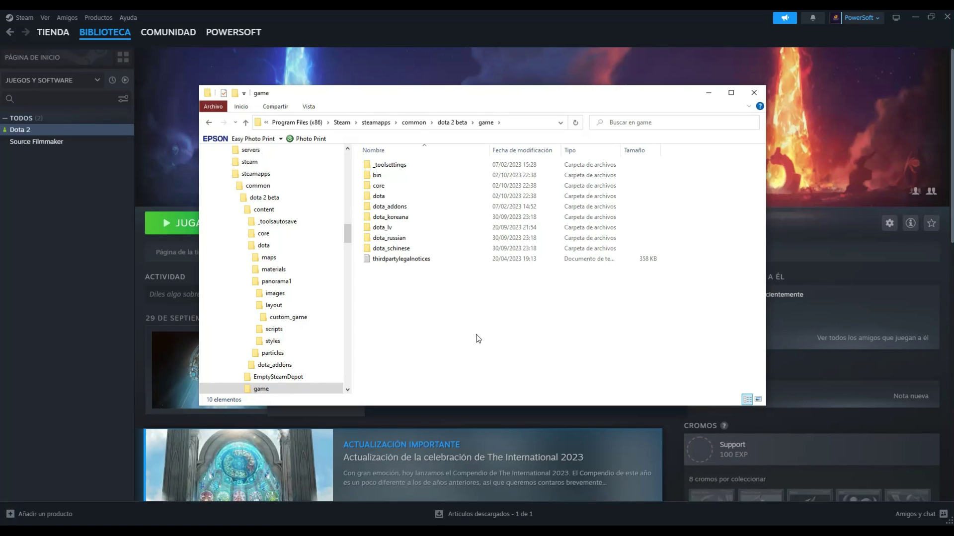
Step: Rename the dota_koreana folder in the game folder as dota_koreana1
left_click(409, 219)
left_click(410, 238, "ctrl")
left_click(410, 248, "ctrl")
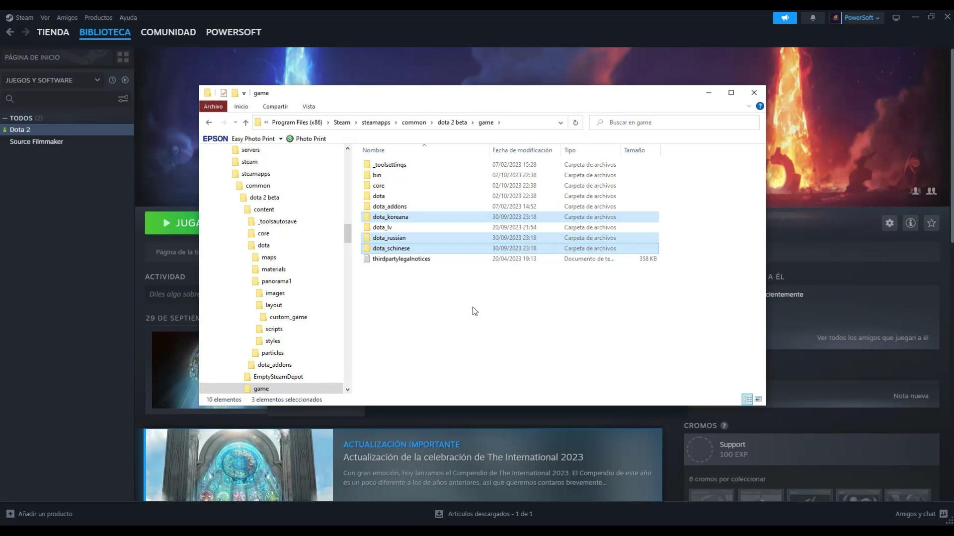
left_click(420, 218)
right_click(420, 218)
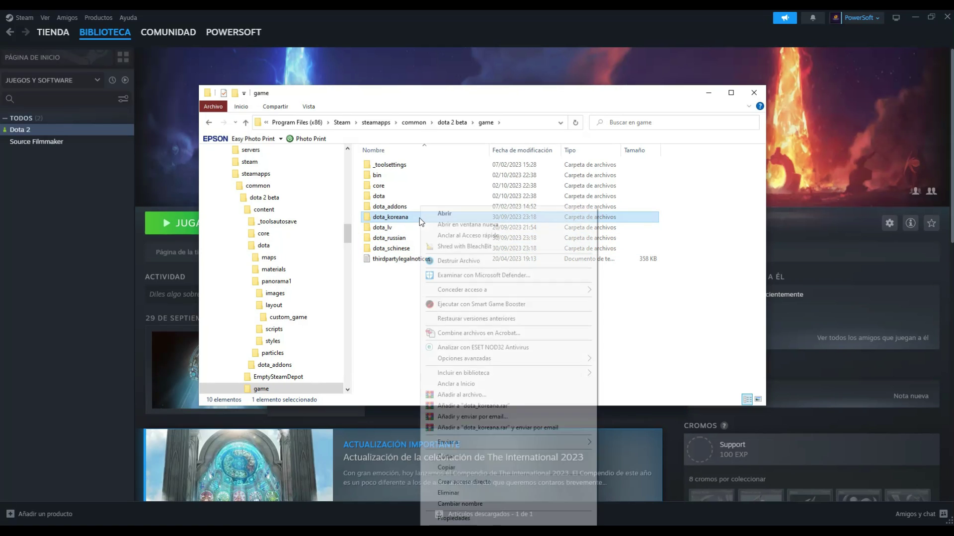
left_click(488, 504)
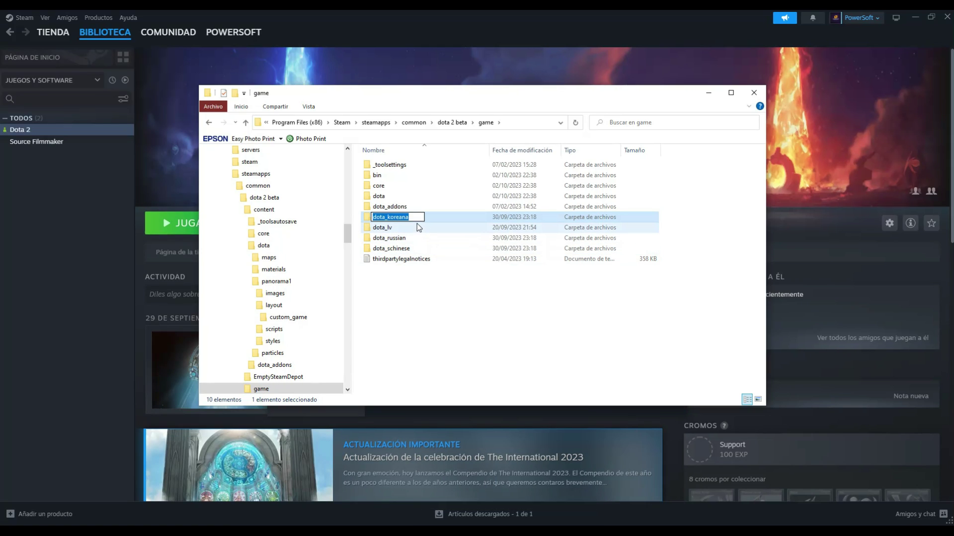
left_click(416, 217)
Step: Rename the dota_russian folder as dota_russian1 and dota_schinese as dota_schinese1, and refresh the game folder
right_click(407, 237)
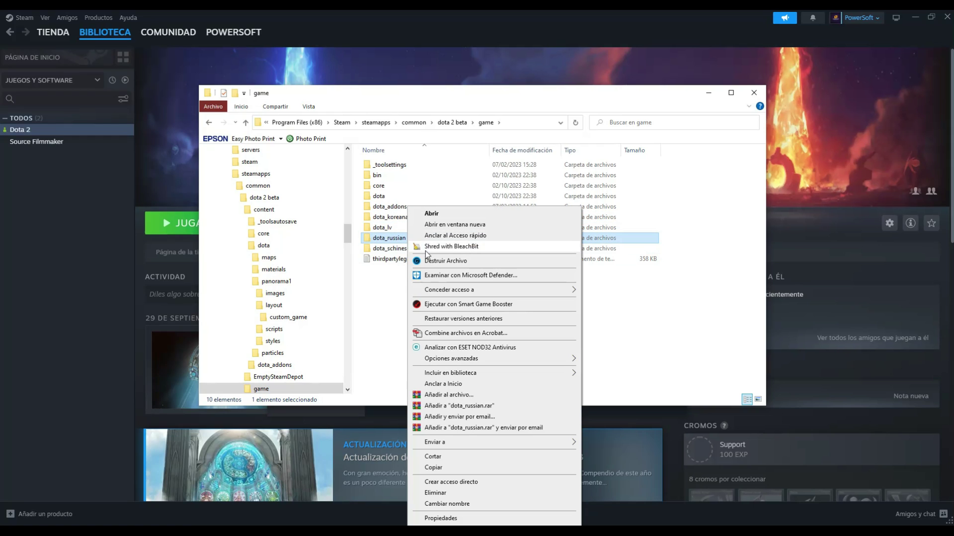
left_click(471, 503)
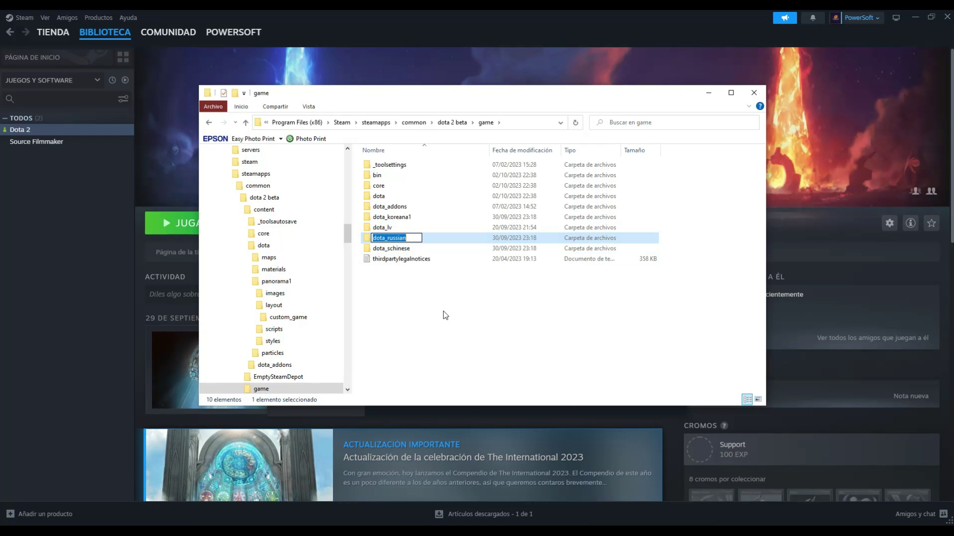
right_click(415, 248)
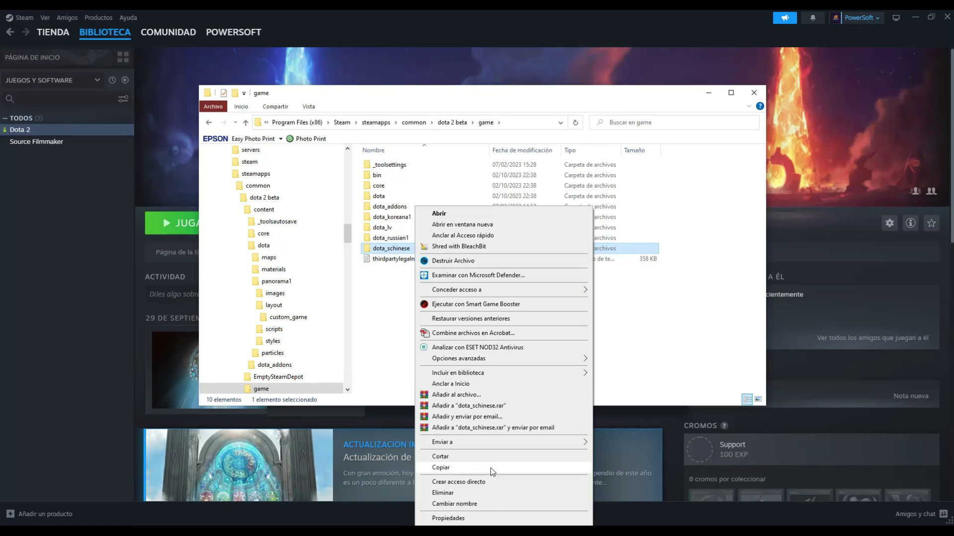
left_click(485, 504)
left_click(418, 248)
left_click(442, 297)
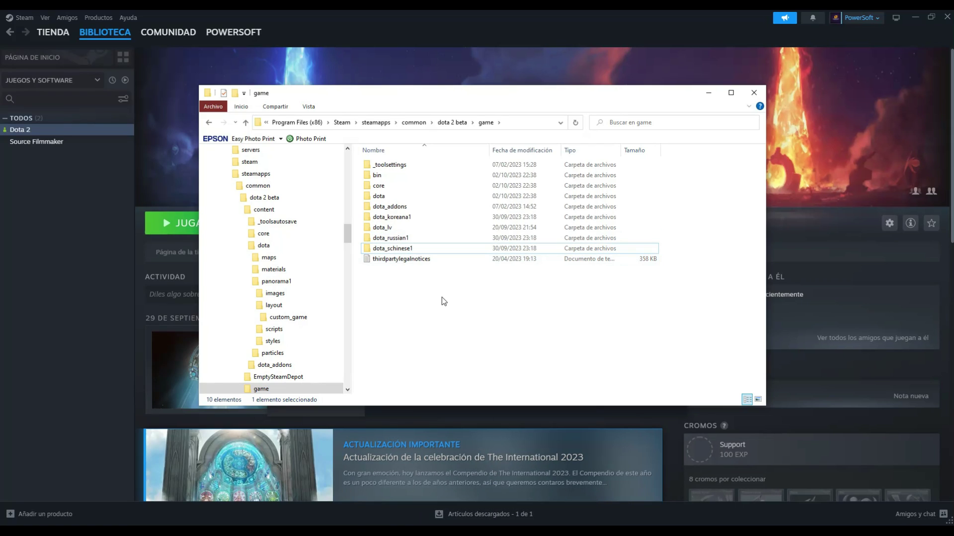
right_click(442, 295)
left_click(471, 347)
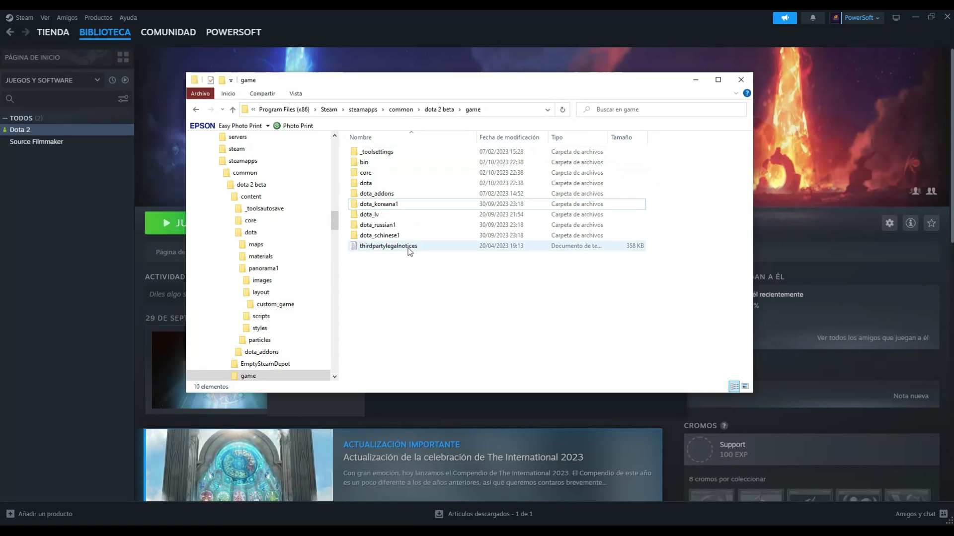
Step: Delete the thirdpartylegalnotices text document from the game folder
right_click(407, 248)
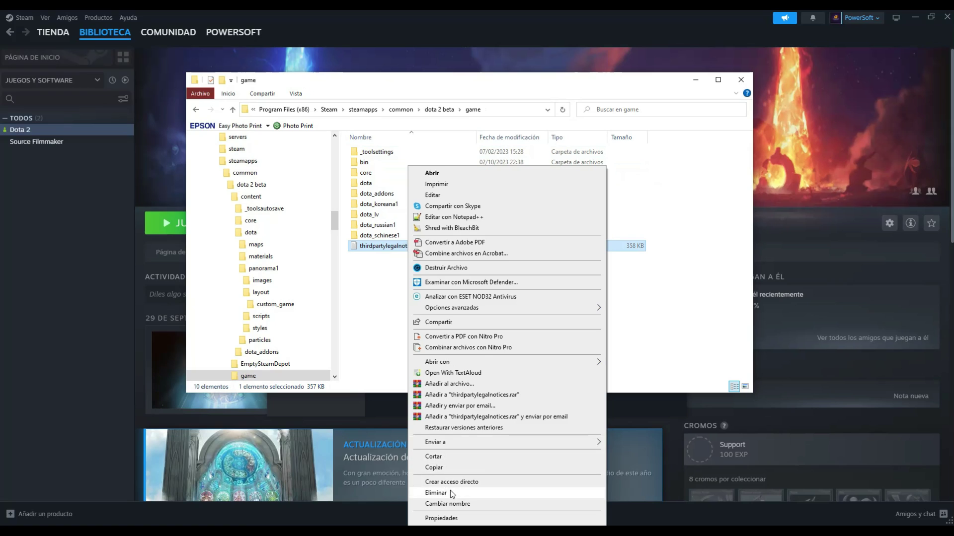
left_click(435, 492)
left_click(517, 313)
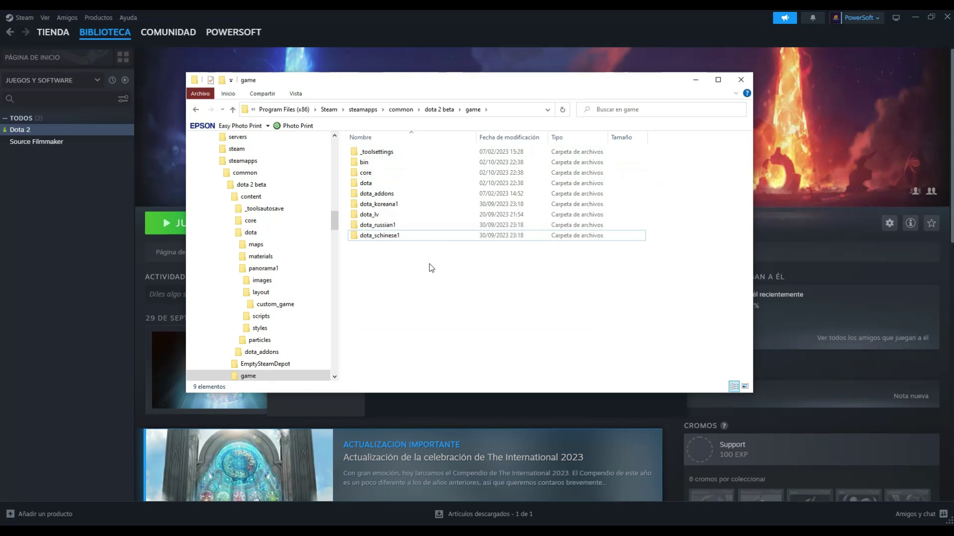
Step: Try to open gameinfo.gi in the dota_koreana1 folder for viewing, and return to the game folder
right_click(402, 208)
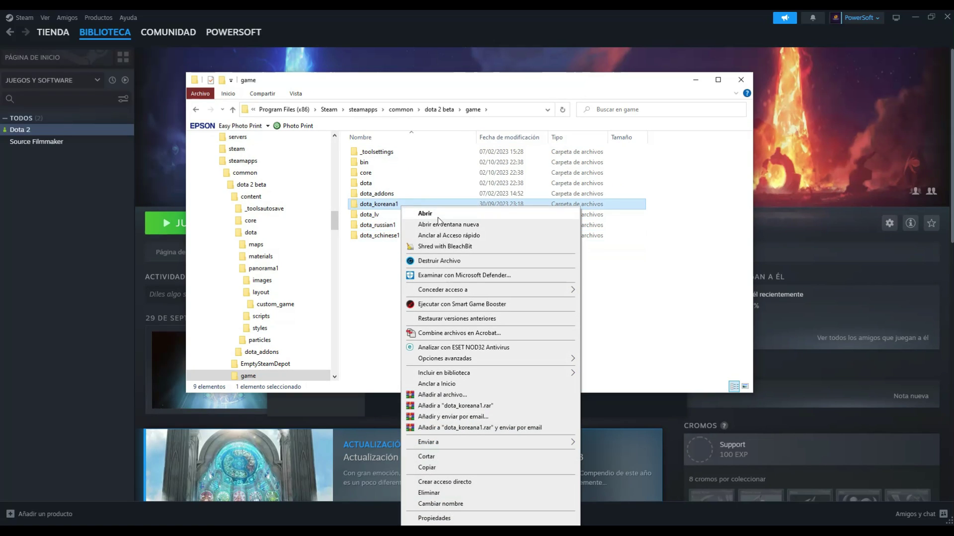
left_click(426, 213)
double_click(390, 152)
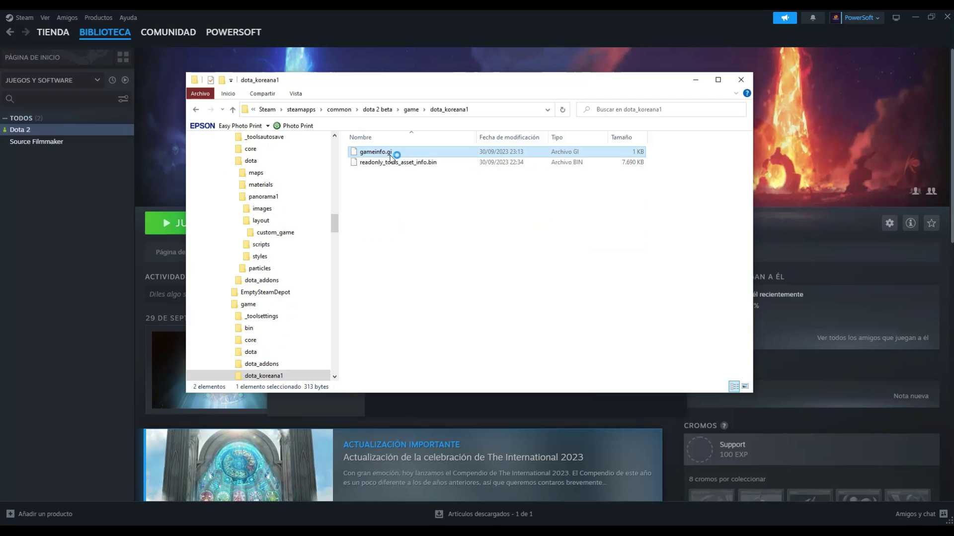
left_click(537, 308)
right_click(379, 152)
left_click(425, 180)
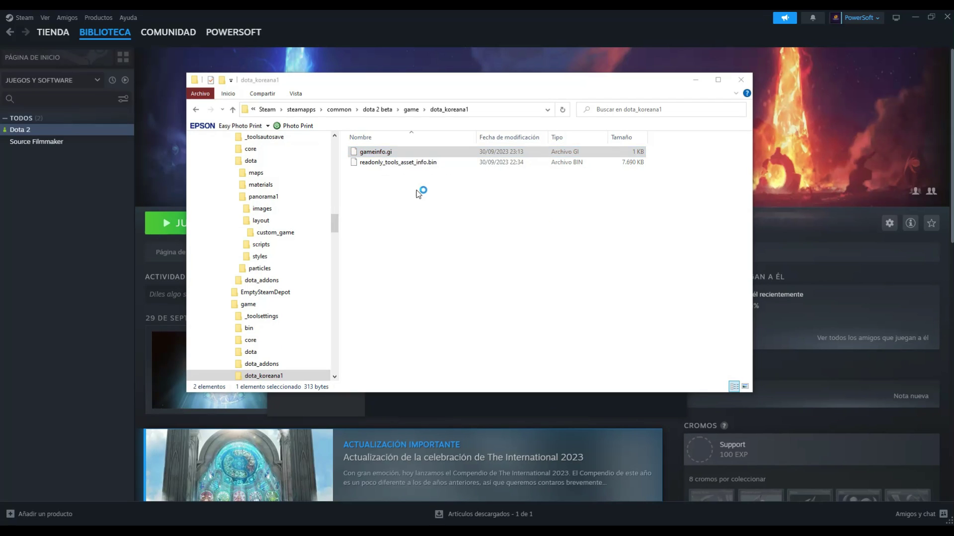
key("alt+F4")
key("alt+Up")
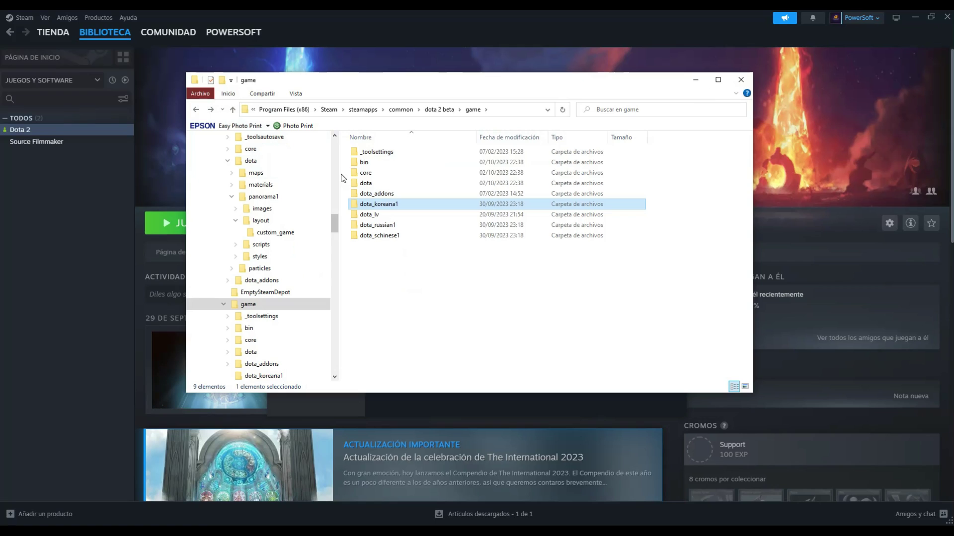
Step: Open the compatibility properties of the dota2 application in the game folder's bin\win64 subfolder
double_click(376, 164)
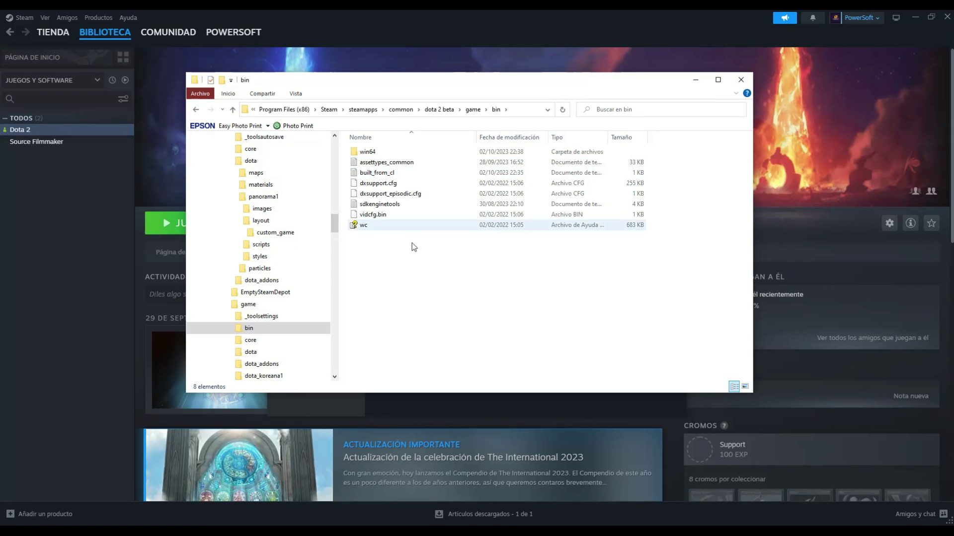
double_click(368, 151)
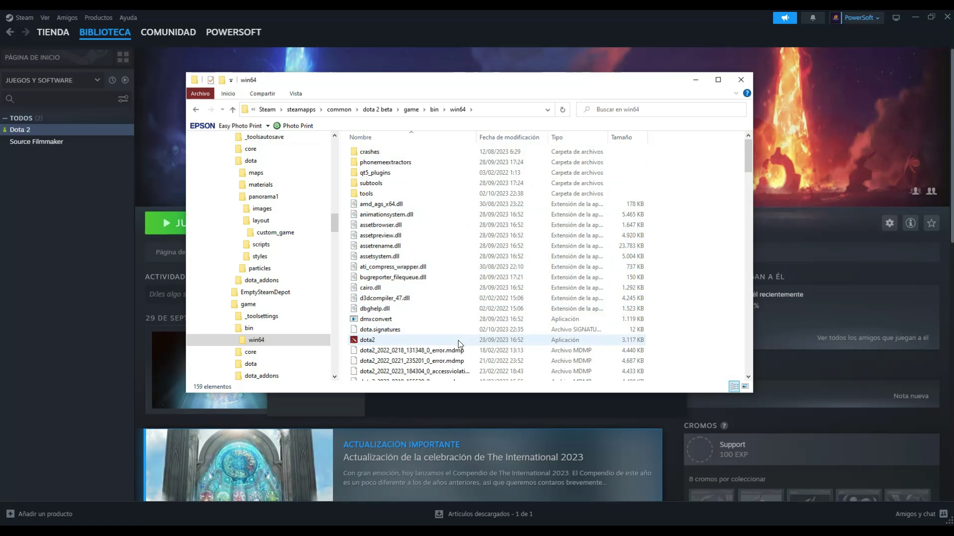
scroll(460, 343, "down", 2)
left_click(443, 281)
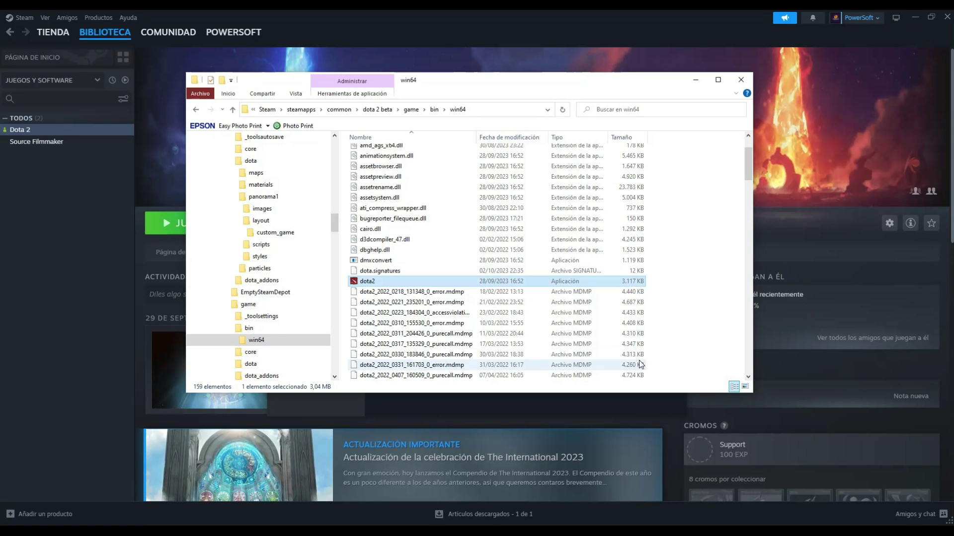
right_click(378, 283)
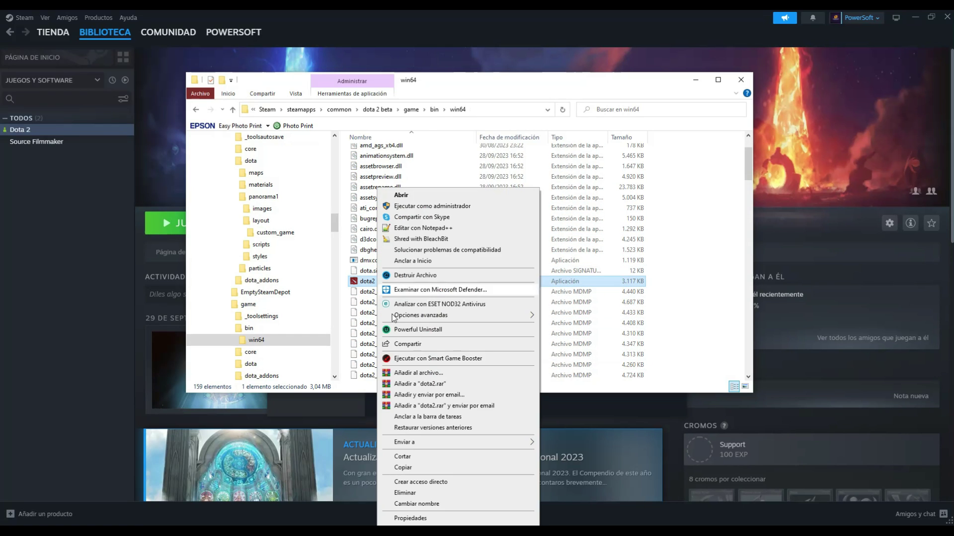
left_click(428, 514)
left_click(472, 284)
left_click_drag(480, 259, 463, 128)
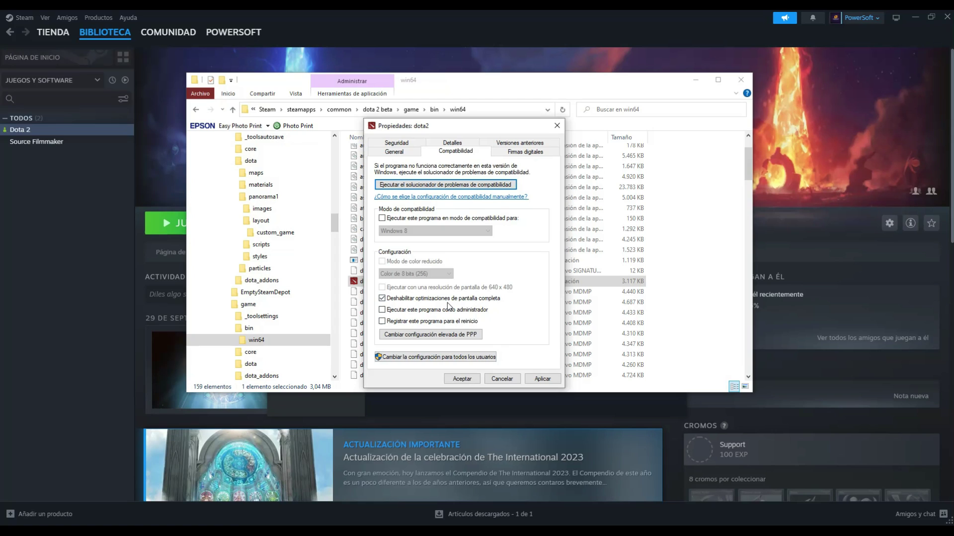
Step: Override dota2's high DPI scaling behaviour with scaling performed by Aplicación, and accept the properties
left_click(475, 335)
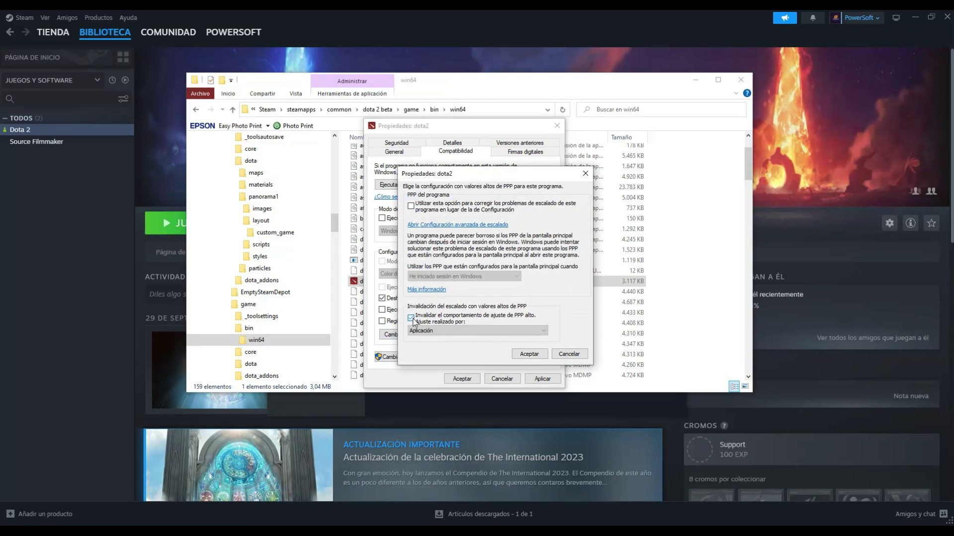
left_click(422, 330)
left_click(425, 340)
left_click(529, 353)
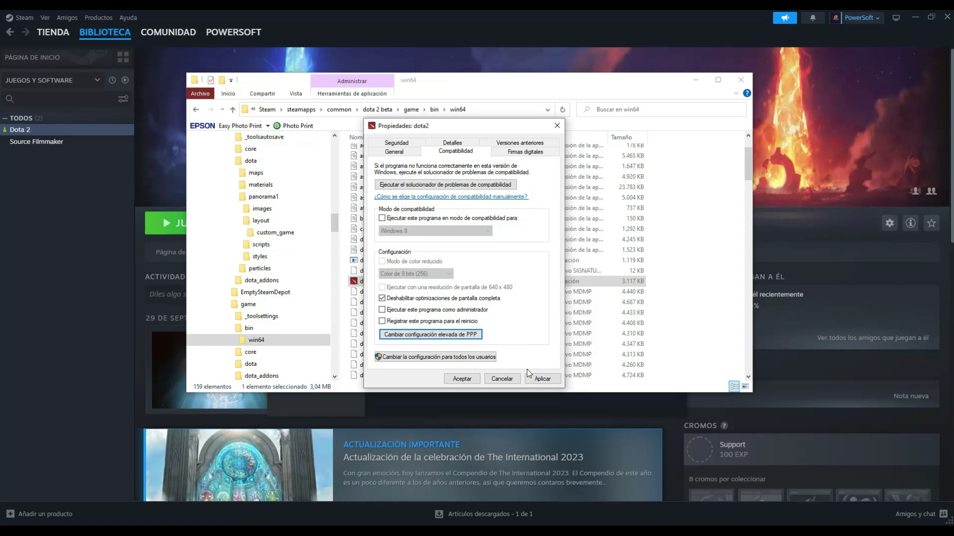
left_click(462, 378)
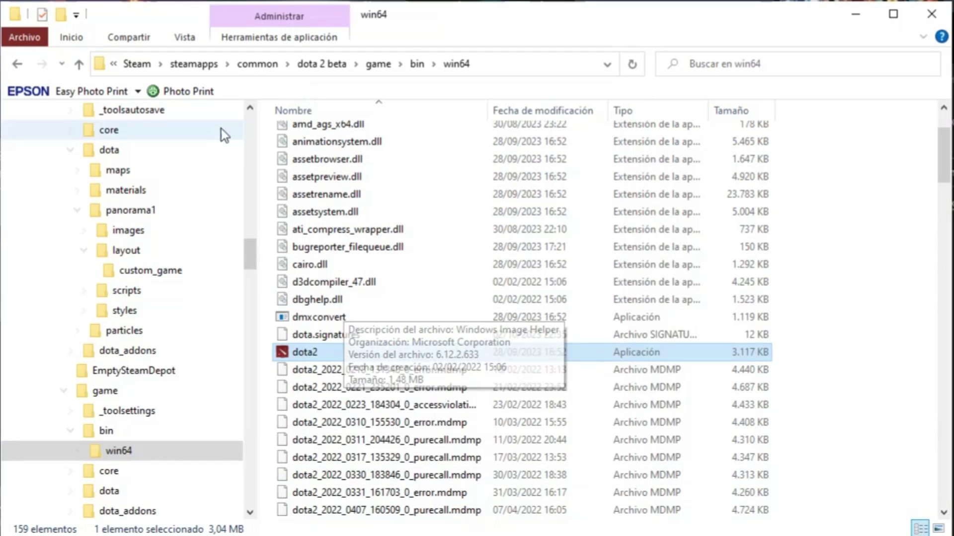
Step: Delete the old maps1 and panorama1 folders from the game folder's core subfolder
left_click(20, 64)
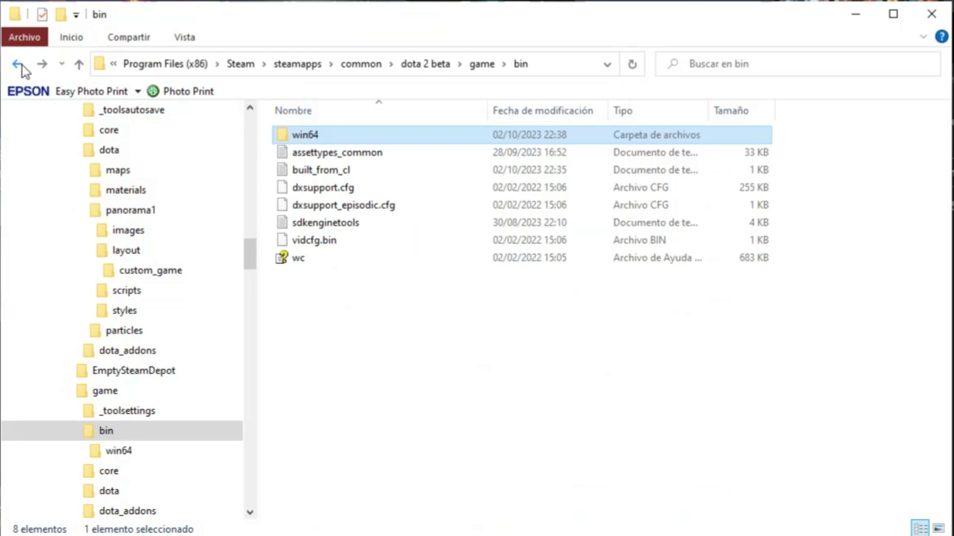
left_click(21, 65)
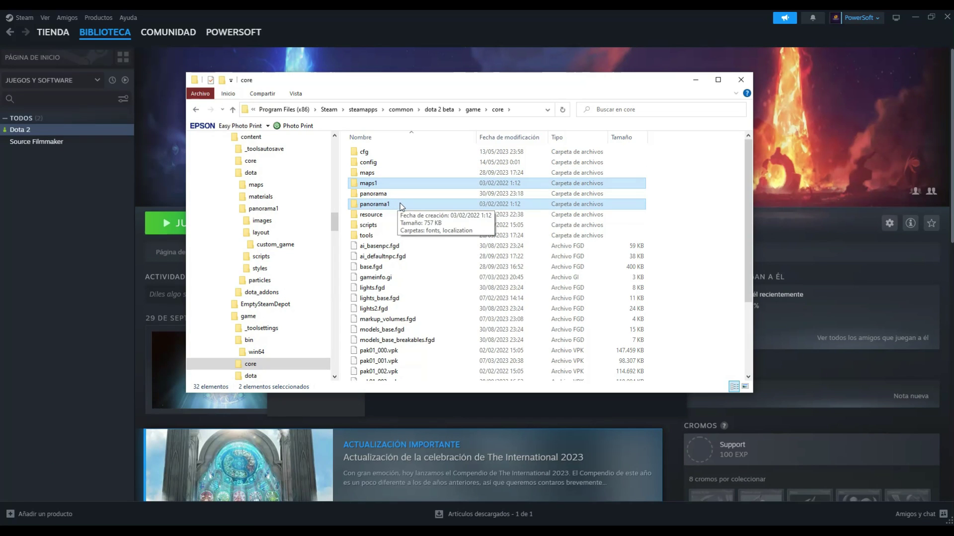
key("Delete")
key("Return")
Step: Rename the core folder's maps folder as maps1 and its panorama folder as panorama1
right_click(393, 172)
key("Escape")
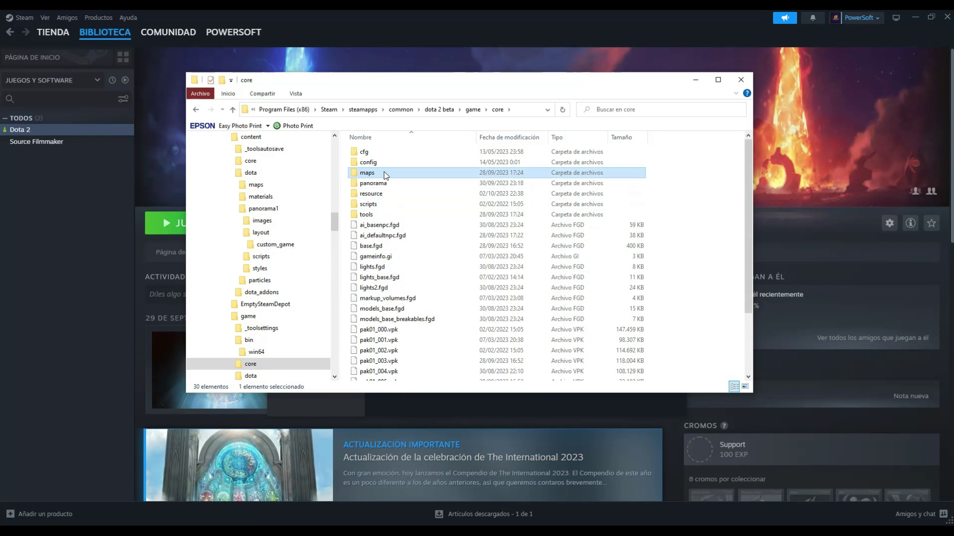
right_click(393, 171)
key("m")
key("End")
type("1")
key("Tab")
key("End")
type("1")
key("Return")
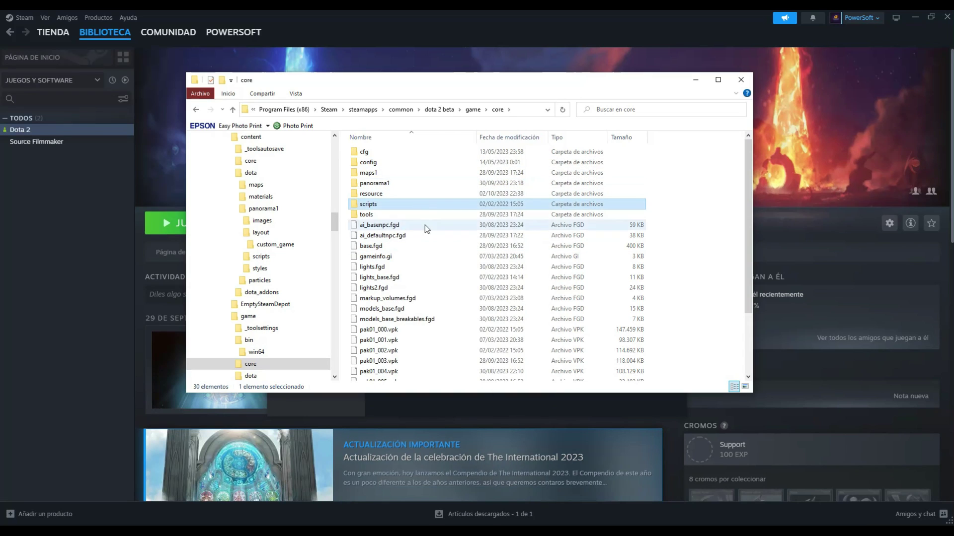
Step: Look through the fonts folder and its conf.d subfolder inside core's panorama1 folder
double_click(416, 184)
double_click(370, 152)
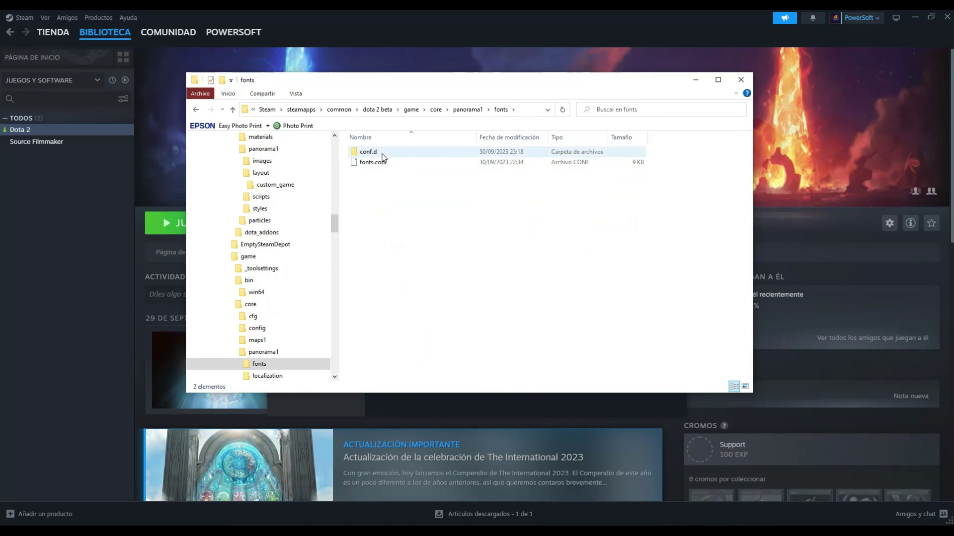
double_click(375, 152)
scroll(680, 249, "down", 1)
scroll(449, 164, "up", 1)
key("BackSpace")
key("BackSpace")
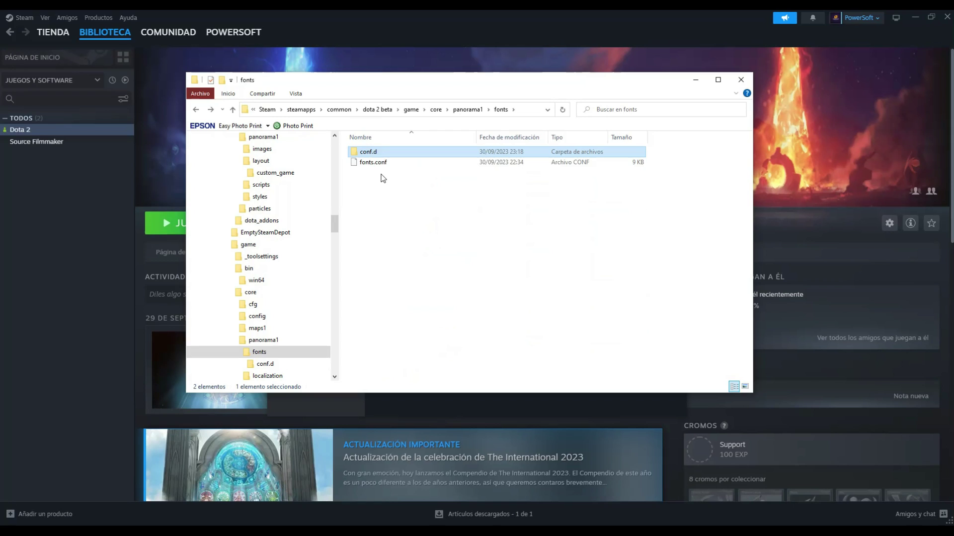
Step: Delete all language files from panorama1's localization folder except the English and Spanish core_tools and panorama files
left_click(383, 167)
double_click(383, 167)
scroll(517, 302, "down", 12)
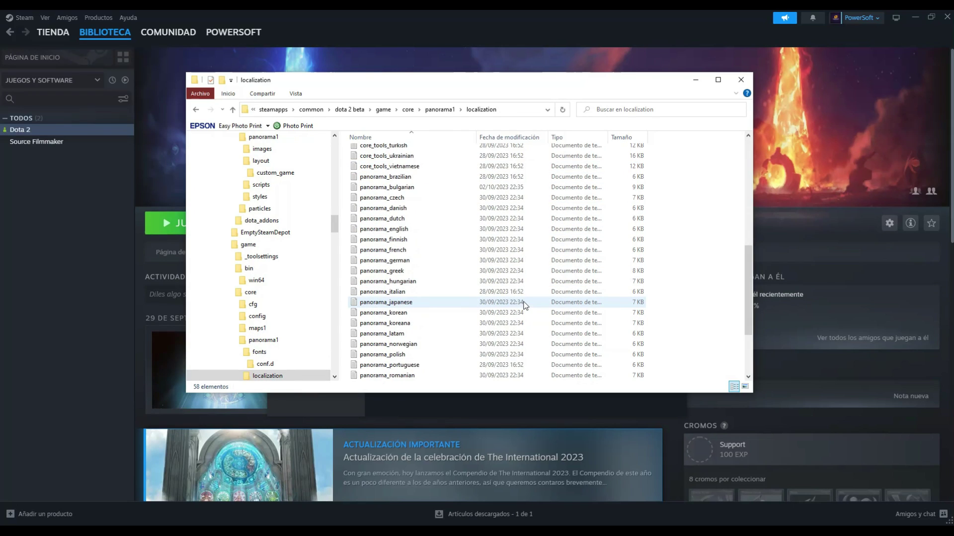
scroll(525, 305, "up", 12)
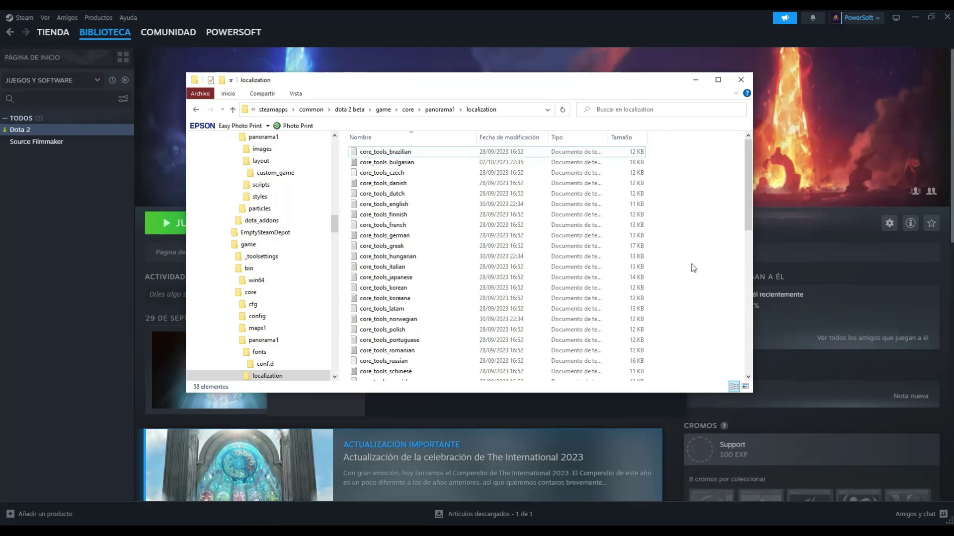
key("ctrl+a")
scroll(677, 247, "down", 3)
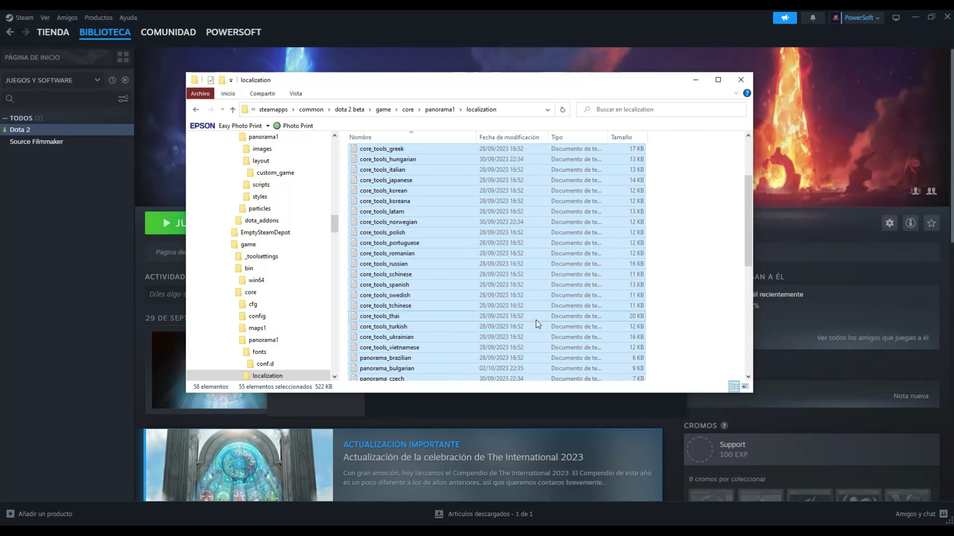
key("Delete")
key("ctrl+a")
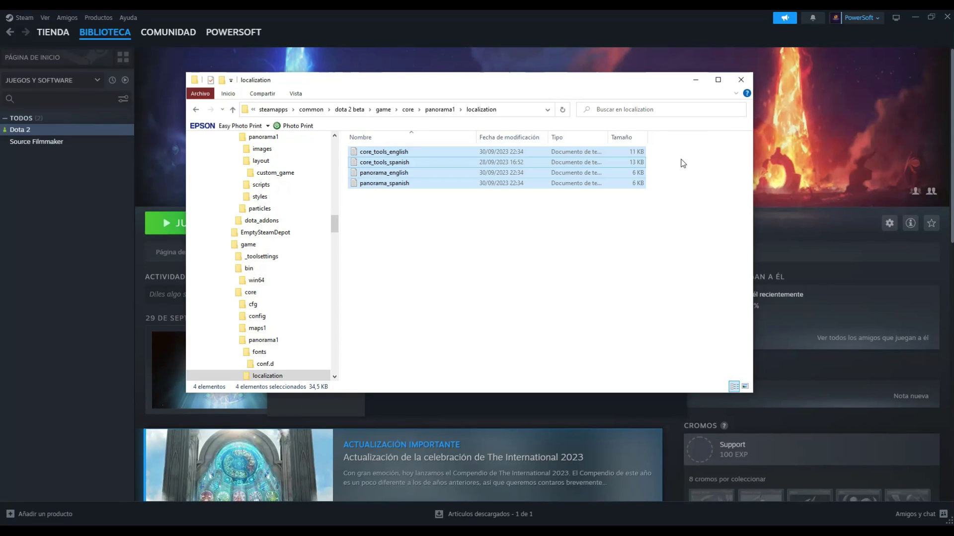
left_click(569, 230)
Step: Rename the fonts folder in core's panorama1 folder as fonts1, and return to the core folder
key("alt+Up")
key("F2")
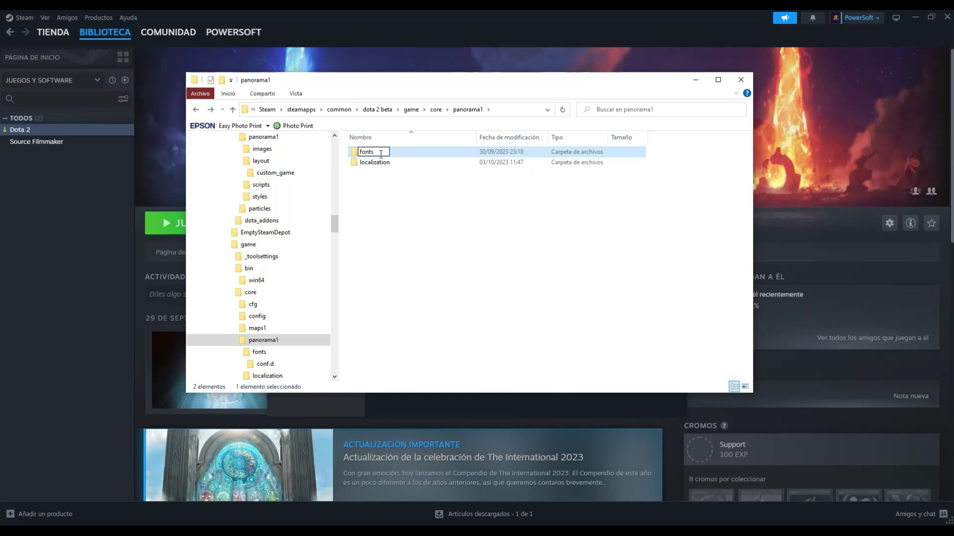
type("fonts1")
key("Return")
key("alt+Up")
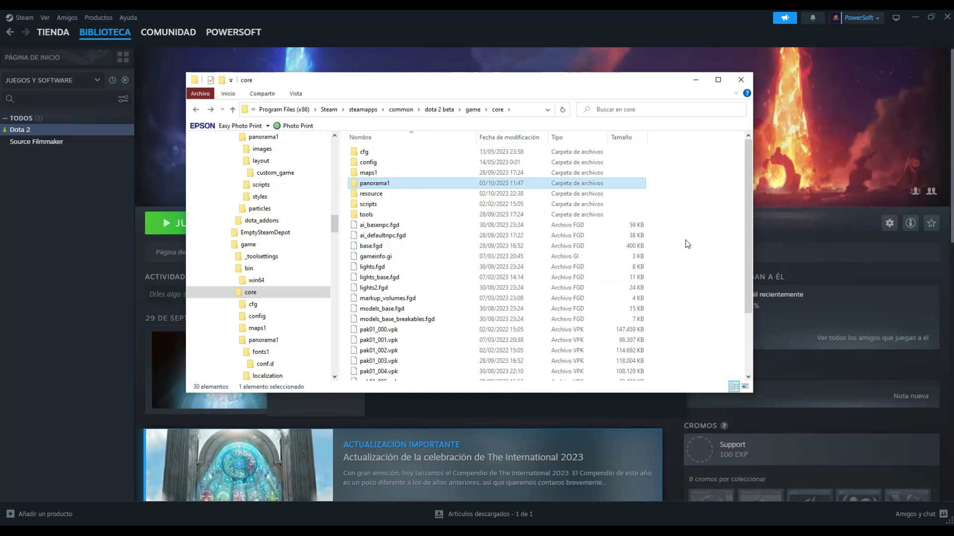
Step: Delete the itembuilds folder from the game folder's dota subfolder, keeping itembuilds1
left_click(196, 110)
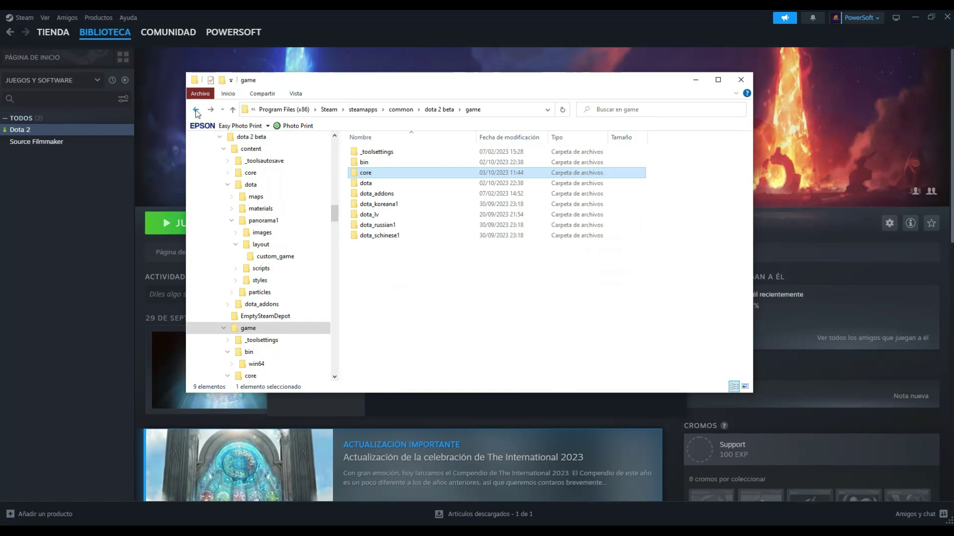
double_click(387, 183)
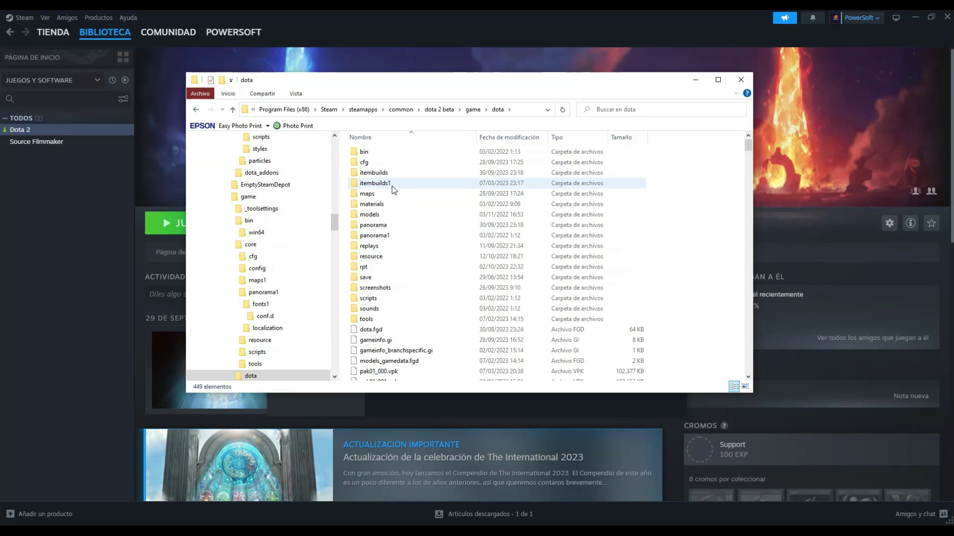
left_click(388, 174)
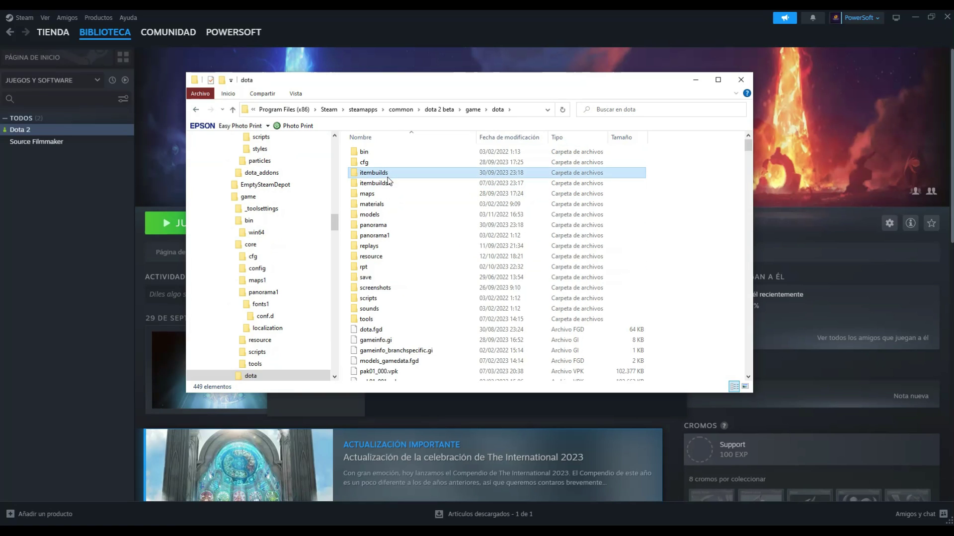
left_click(387, 183, "ctrl")
left_click(387, 235, "ctrl")
left_click(389, 227, "ctrl")
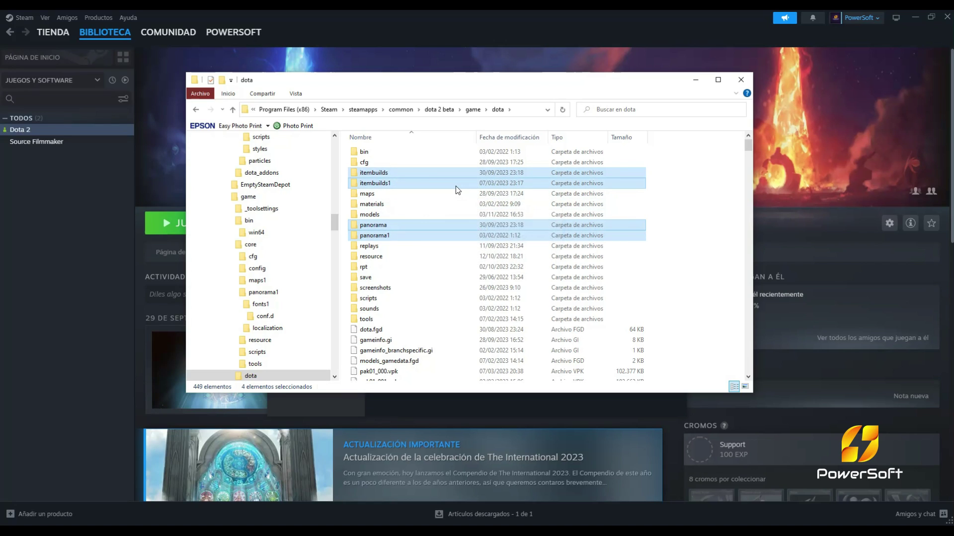
left_click(391, 183)
left_click(391, 175)
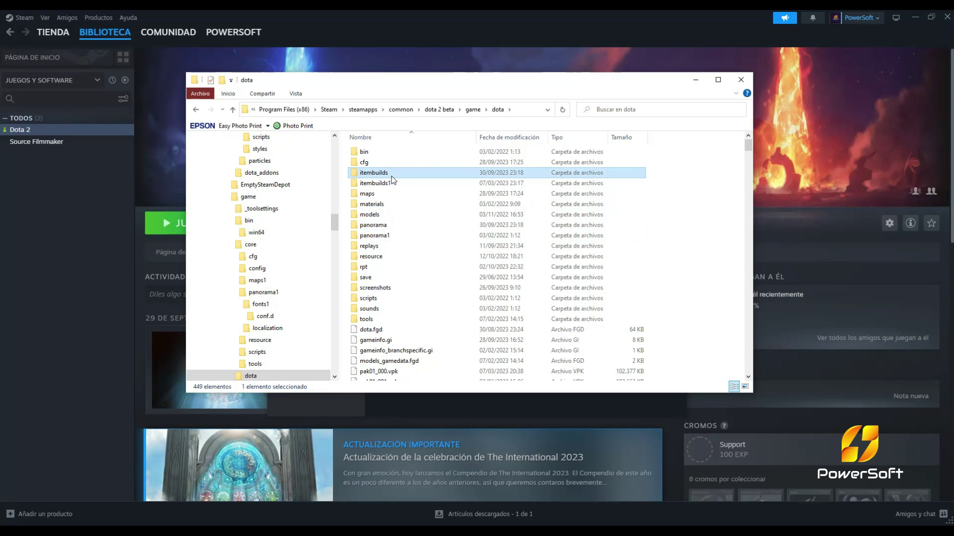
key("Delete")
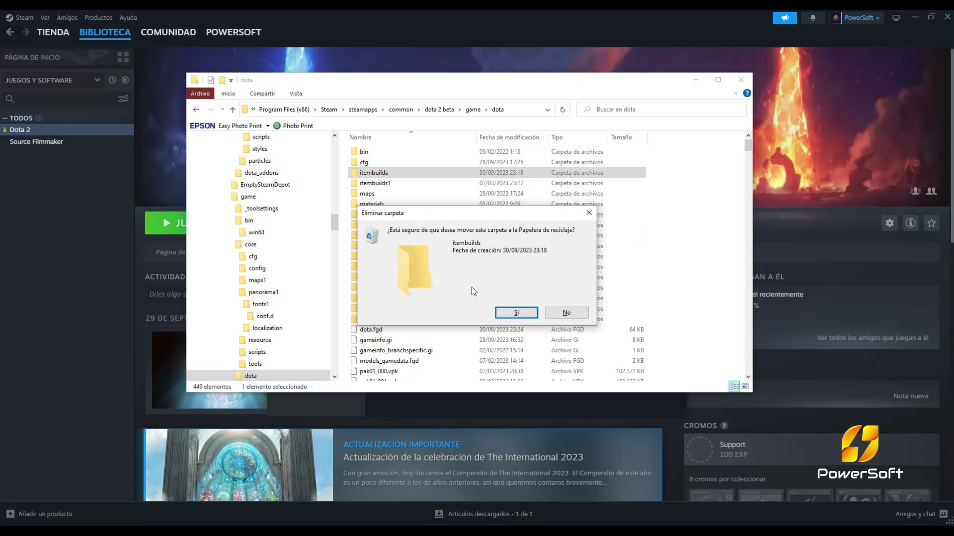
left_click(516, 312)
Step: Delete the panorama folder from the dota folder, keeping panorama1
left_click(393, 215)
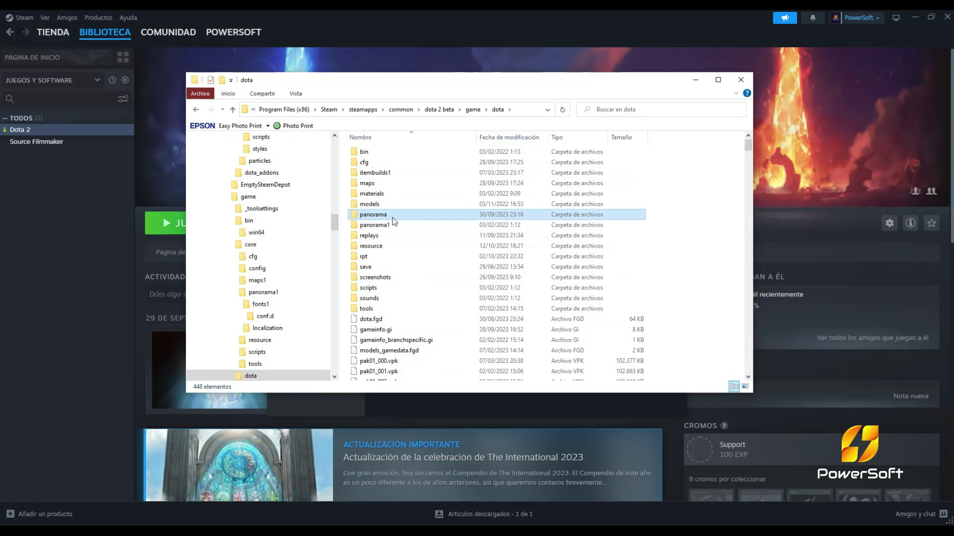
key("Delete")
left_click(521, 313)
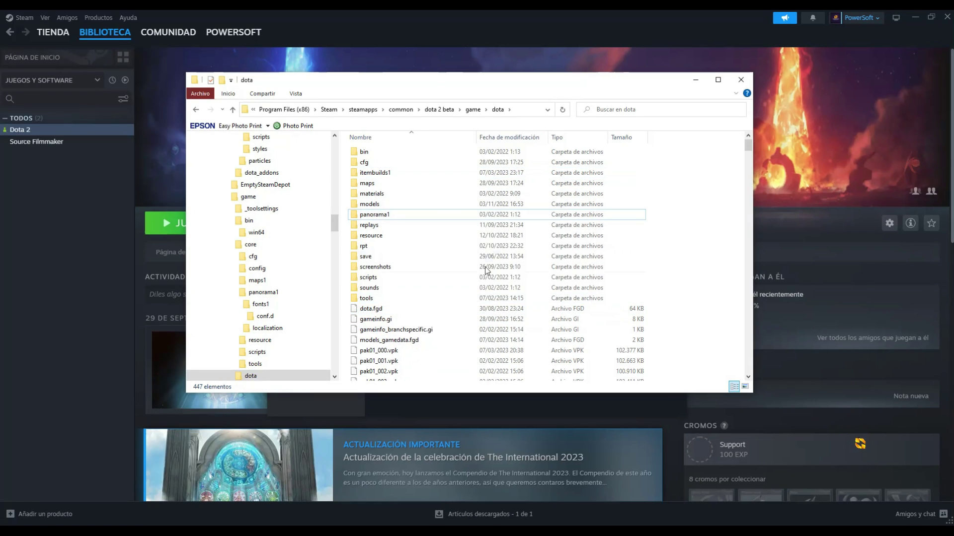
left_click(431, 238)
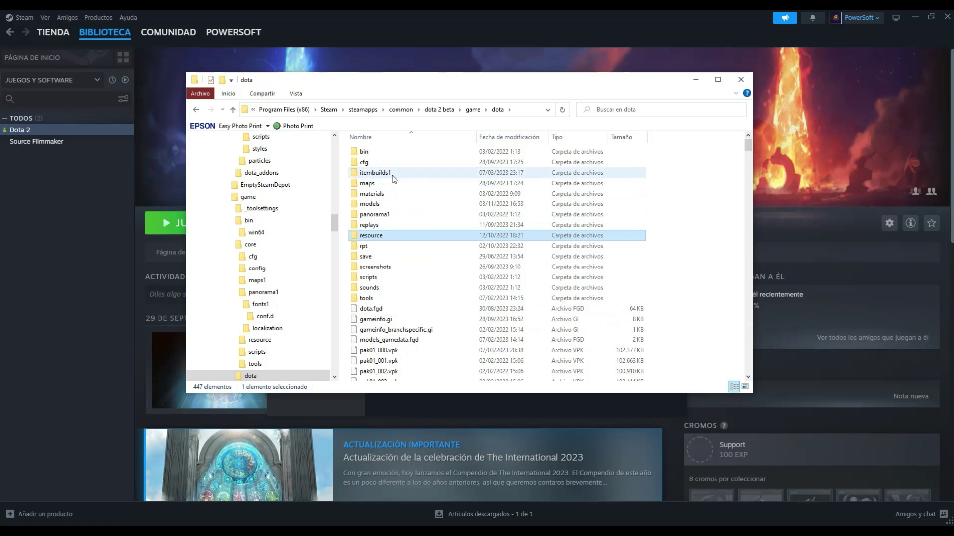
Step: Check the images folder inside dota's panorama1 folder and delete it
double_click(393, 214)
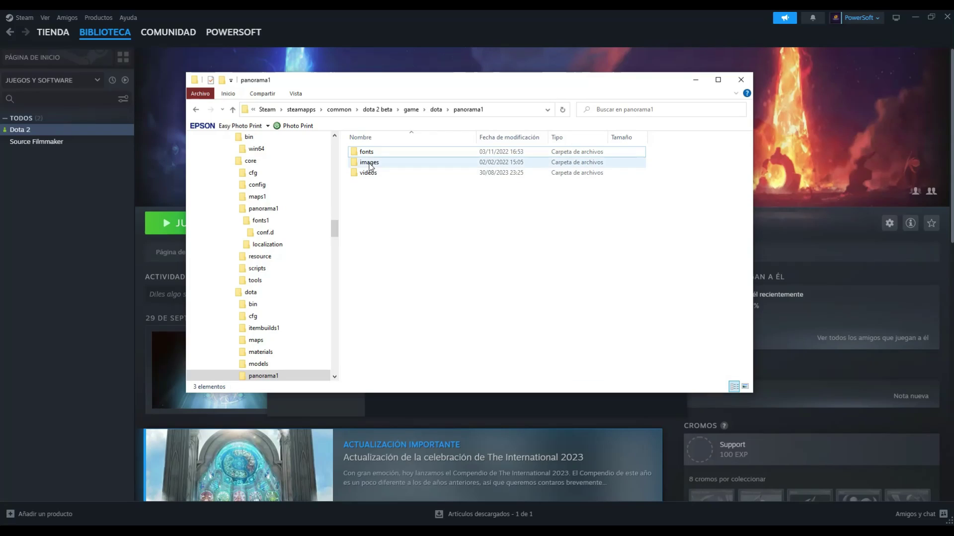
double_click(369, 164)
double_click(380, 154)
left_click(196, 110)
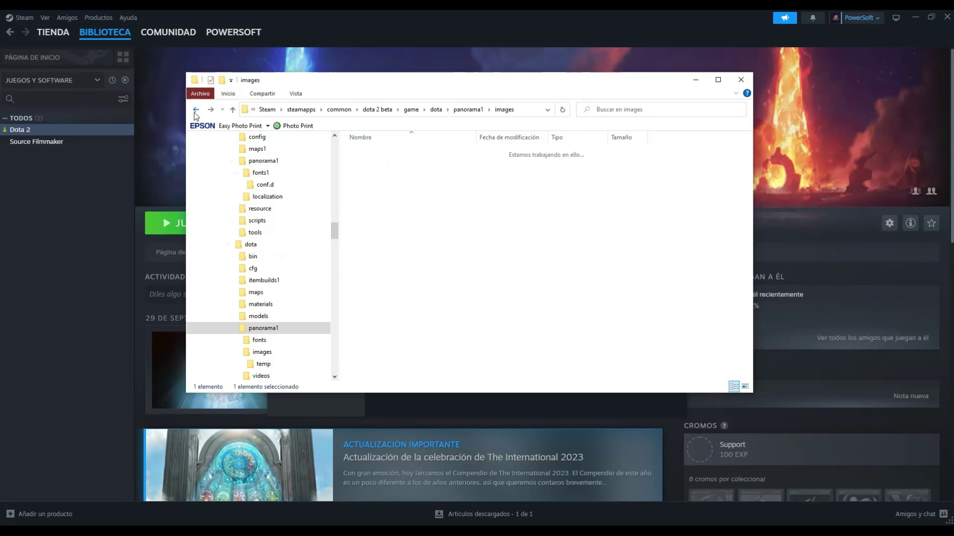
left_click(196, 110)
right_click(374, 163)
left_click(397, 443)
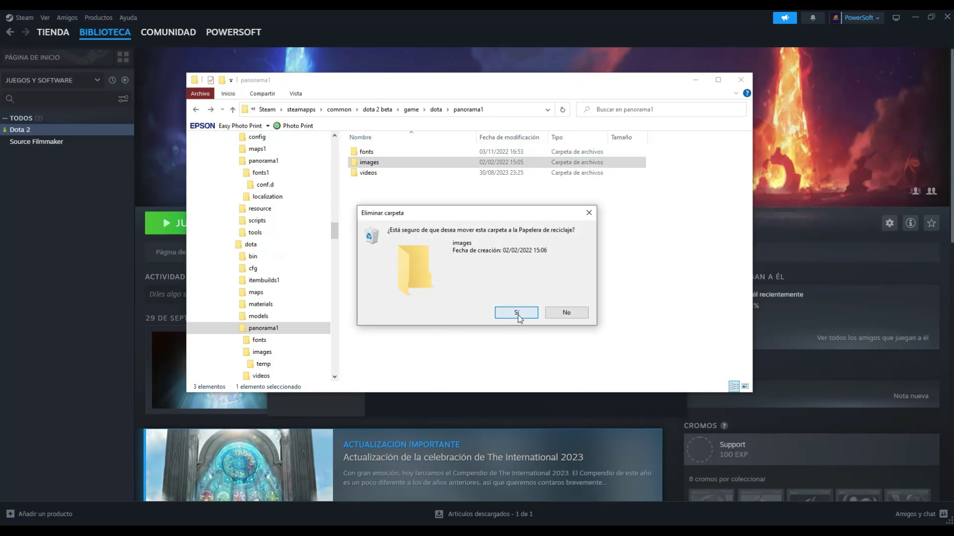
left_click(516, 313)
Step: Look through the videos folder inside dota's panorama1 folder, and return to panorama1
double_click(372, 163)
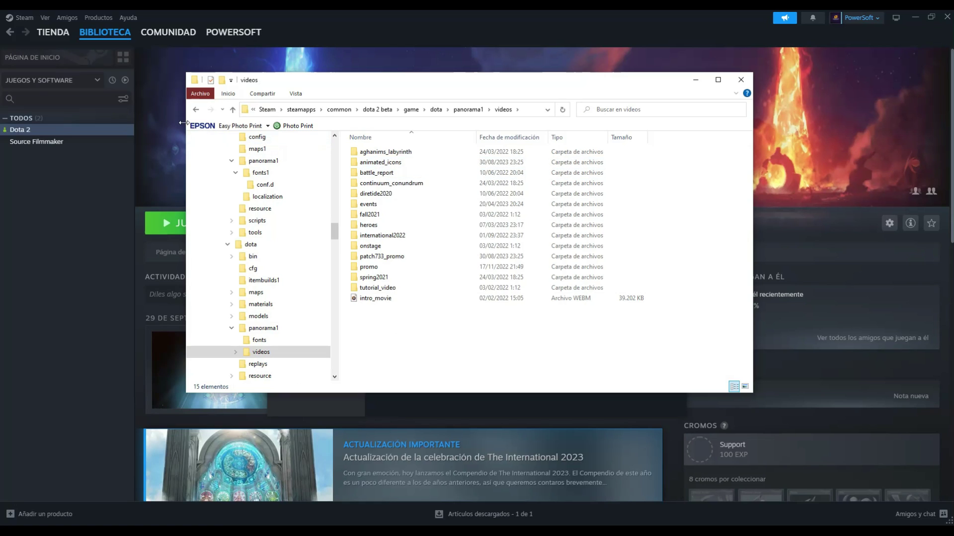
left_click(196, 109)
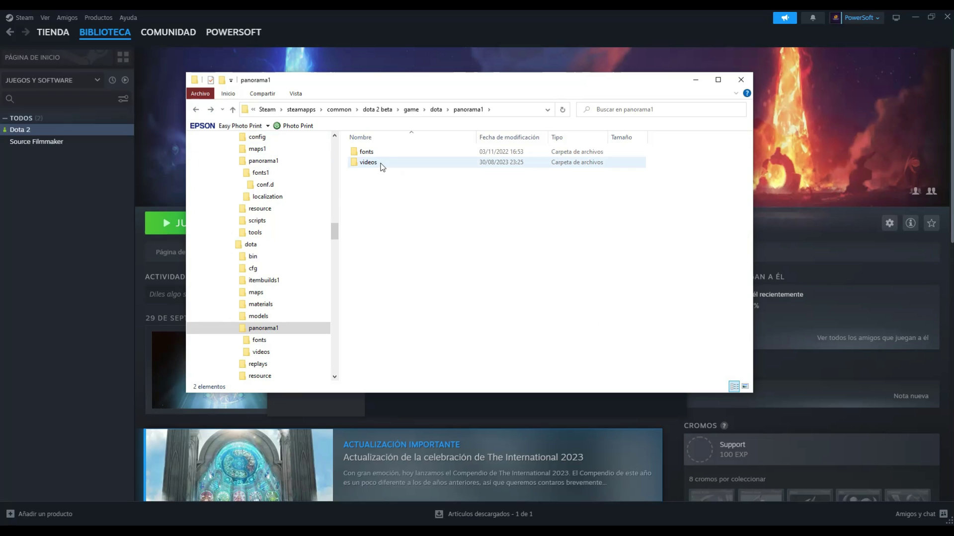
right_click(382, 166)
left_click(366, 169)
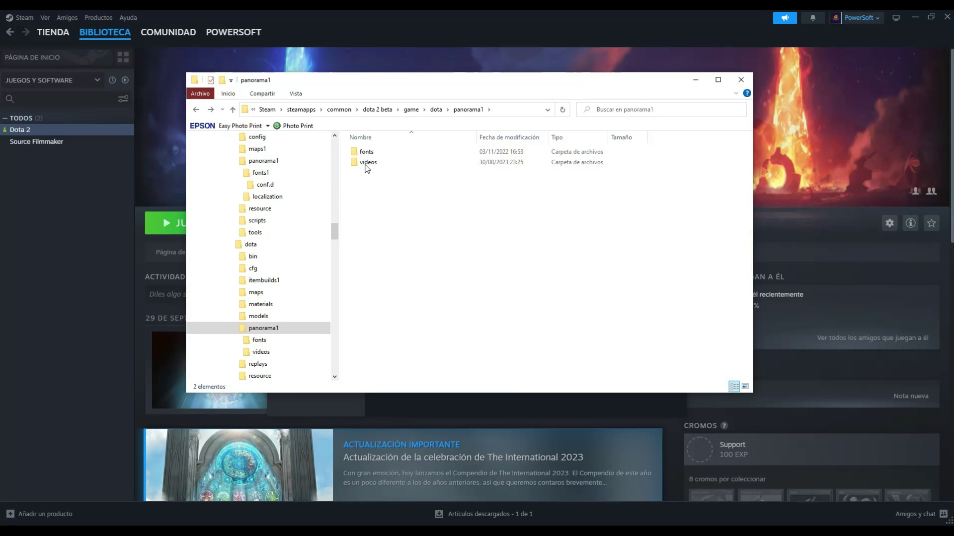
Step: Rename the videos folder inside dota's panorama1 folder as videos1
left_click(366, 166)
right_click(365, 165)
left_click(412, 461)
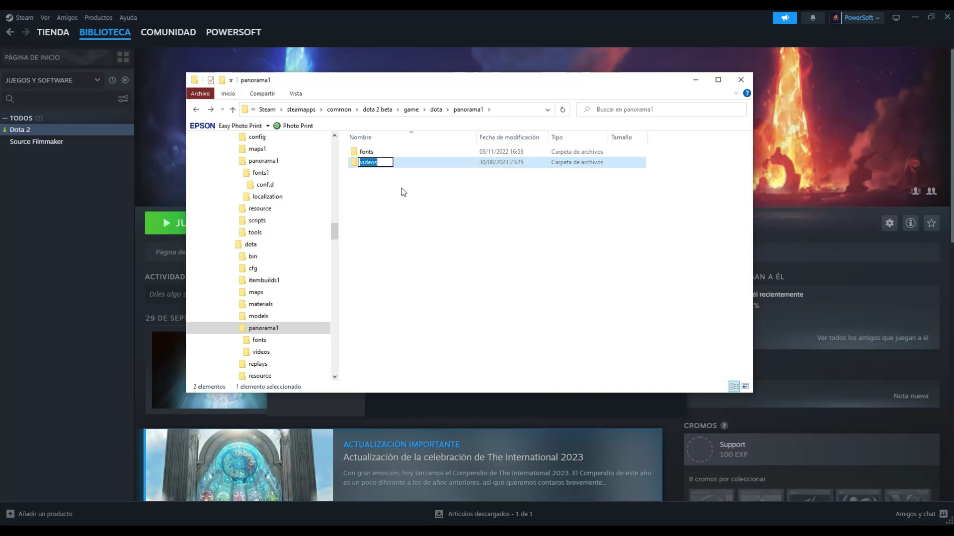
left_click(384, 165)
type("1")
left_click(425, 203)
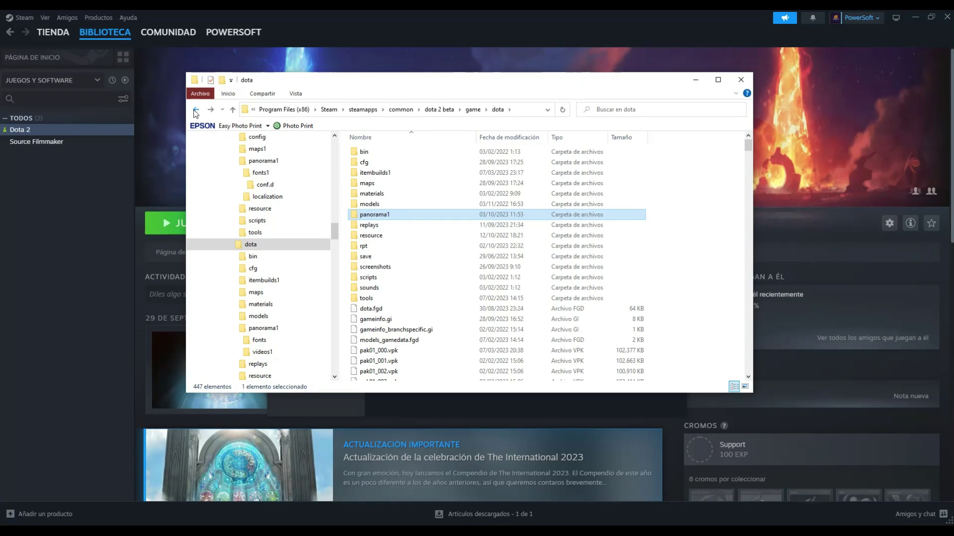
Step: Delete all the .dem files in dota's replays folder and return to the dota folder
left_click(392, 227)
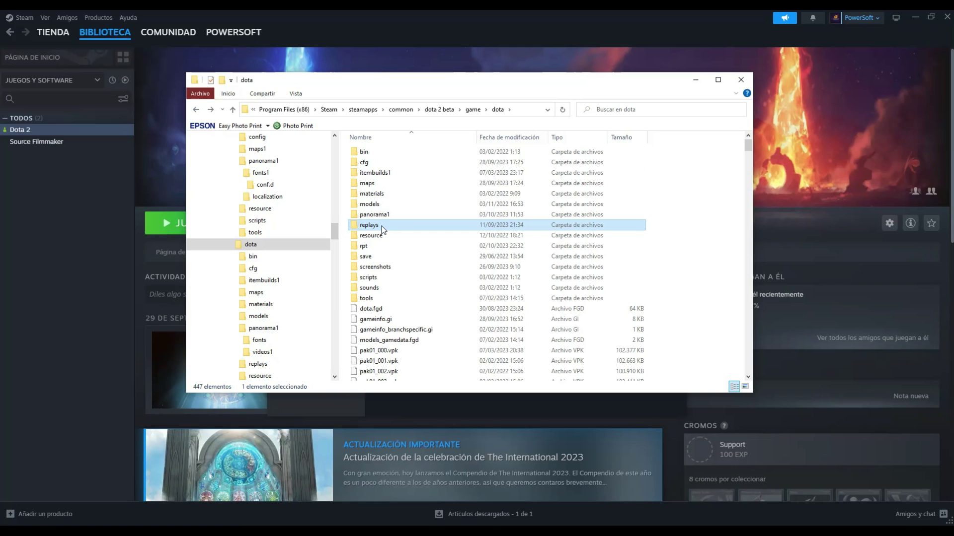
double_click(383, 227)
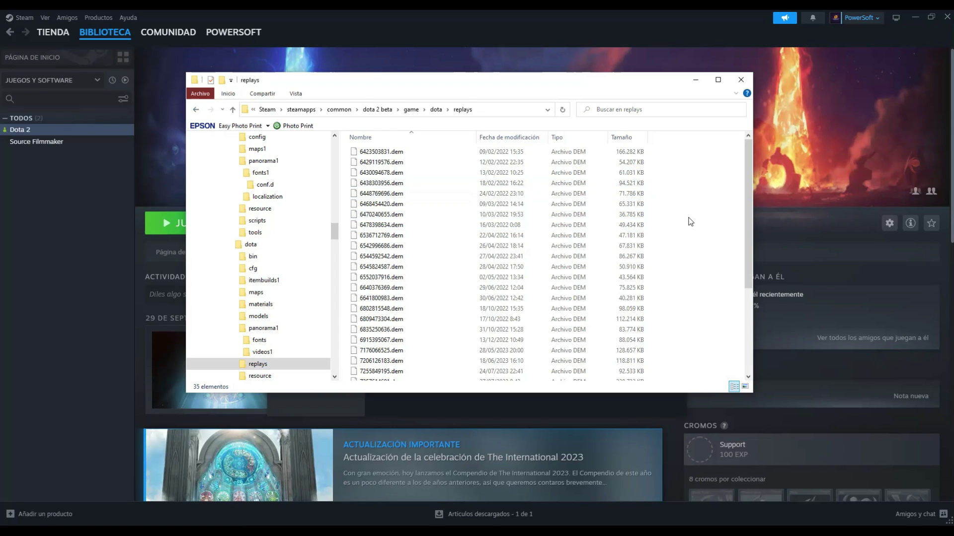
key("ctrl+a")
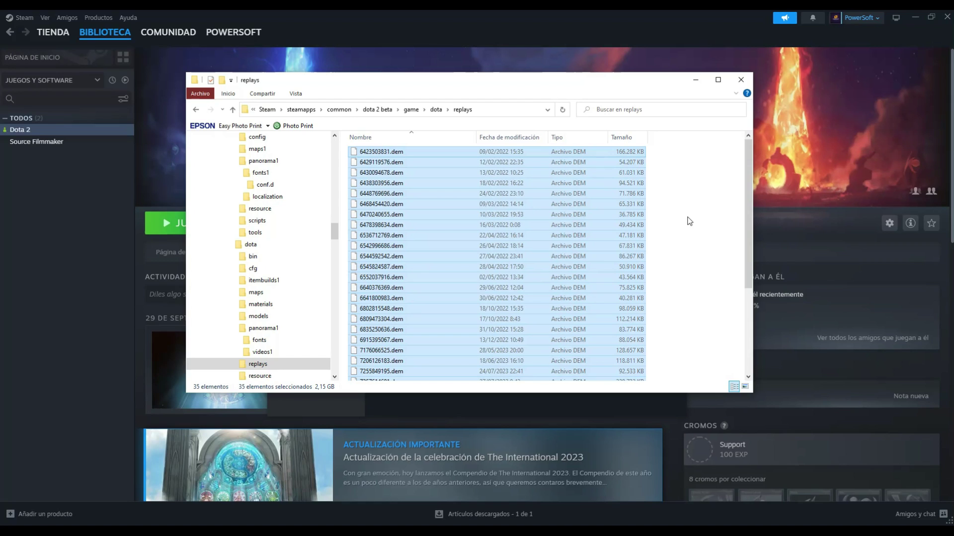
key("Delete")
left_click(526, 279)
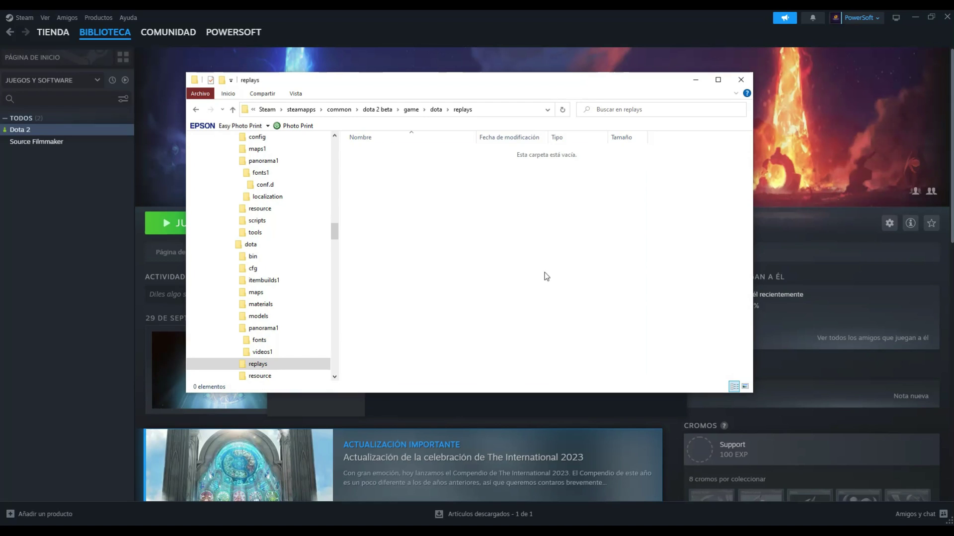
key("BackSpace")
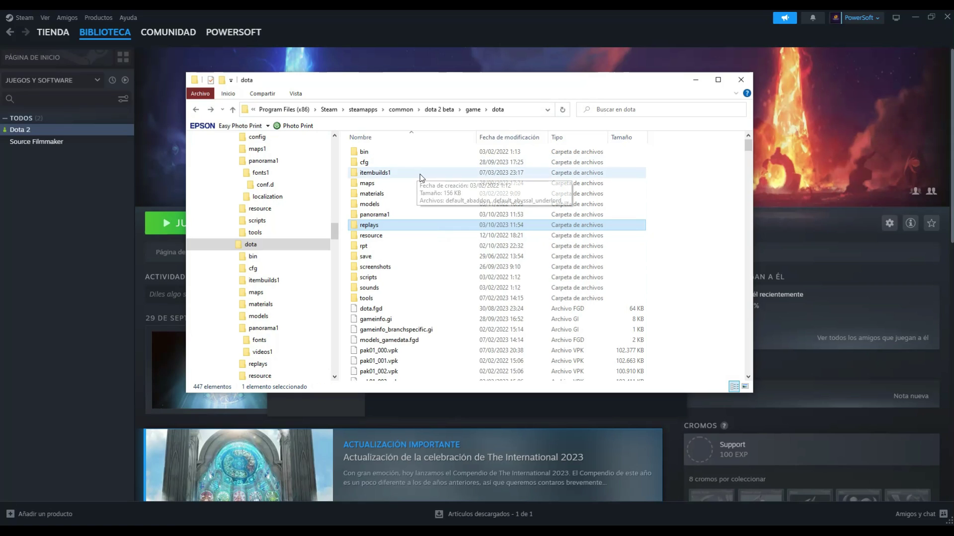
Step: Open autoexec.cfg from dota's cfg folder in Notepad++ and maximize its window
double_click(390, 162)
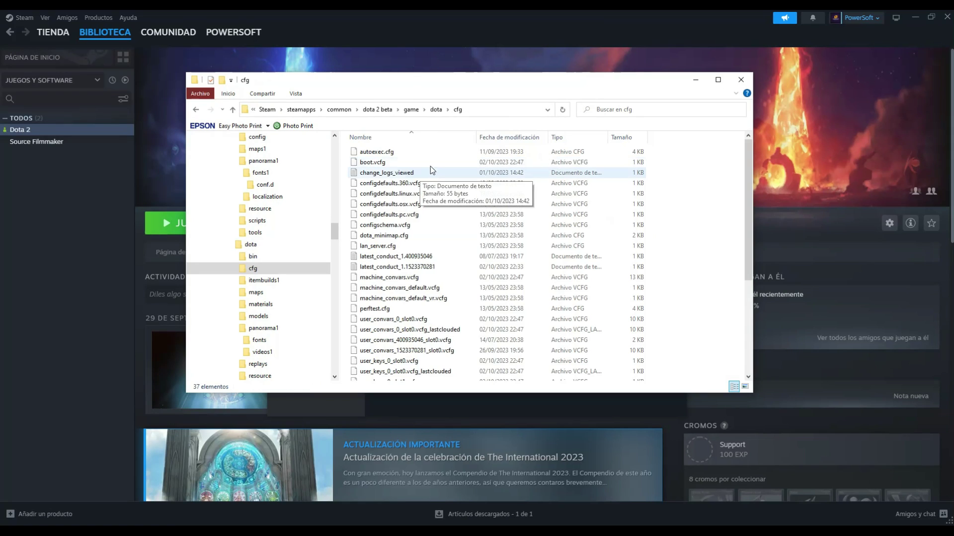
left_click(397, 153)
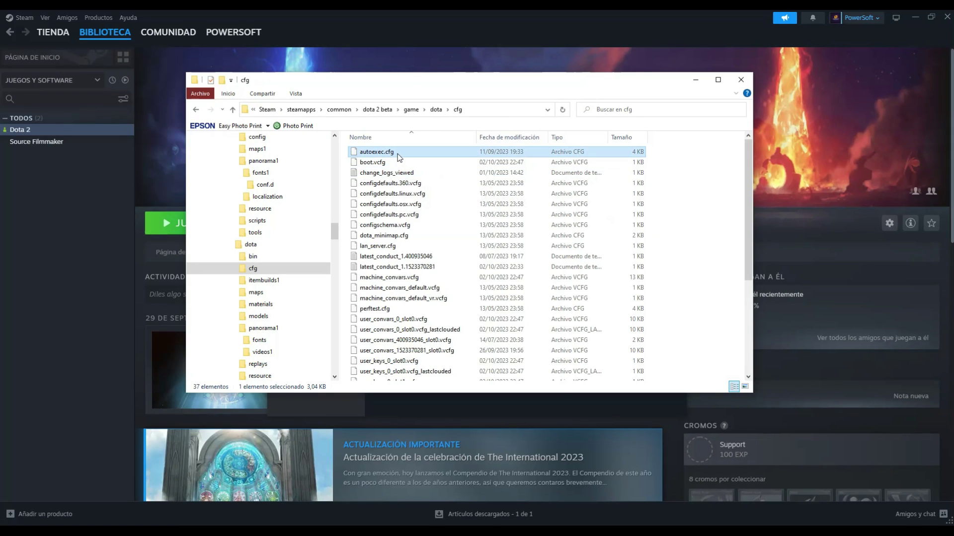
right_click(398, 157)
left_click(427, 183)
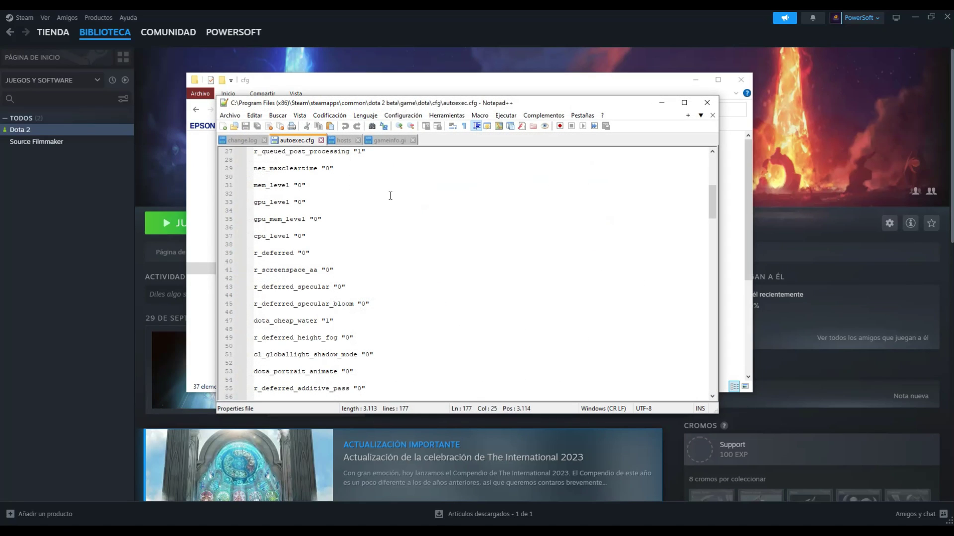
left_click(684, 102)
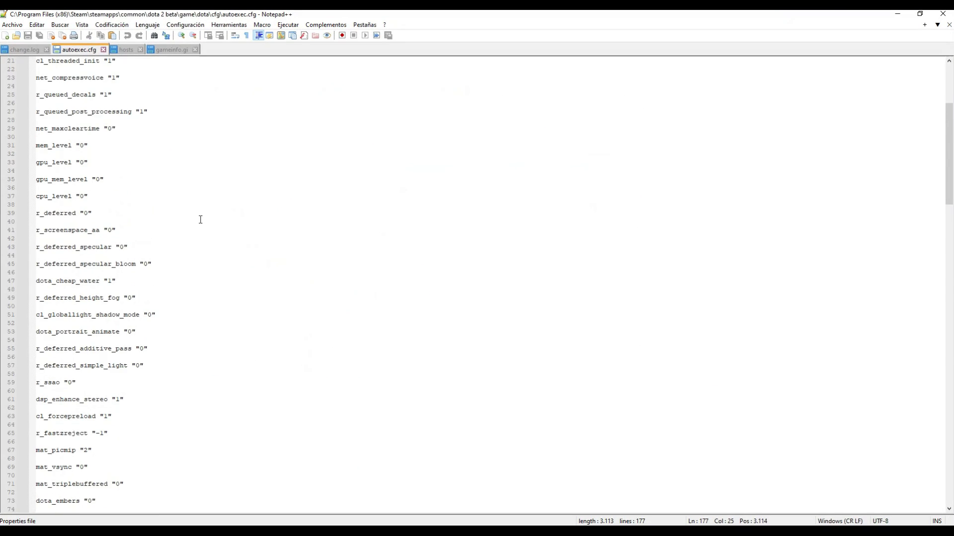
Step: Examine all the commands in autoexec.cfg from start to end, minimize Notepad++ and go back out of the cfg folder
scroll(162, 178, "up", 7)
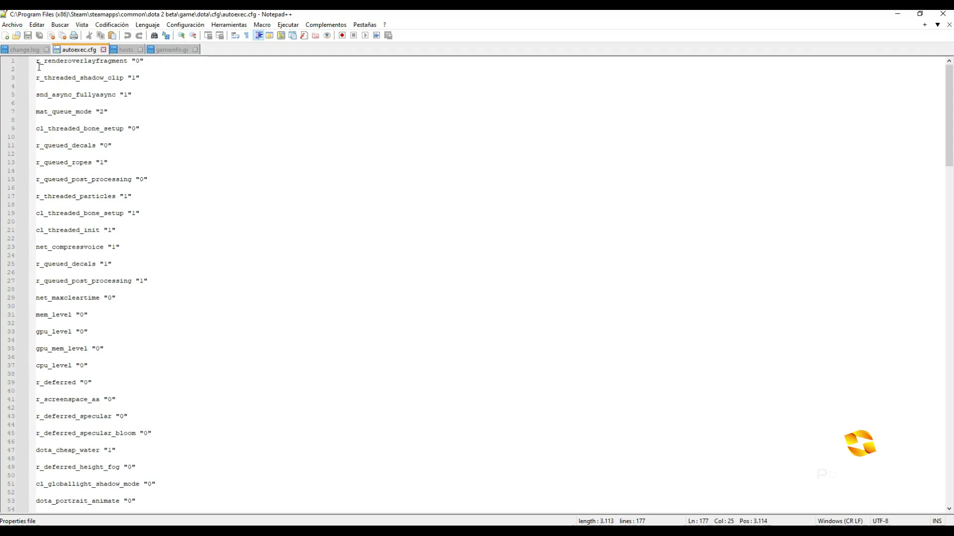
left_click_drag(39, 67, 320, 505)
scroll(308, 477, "down", 7)
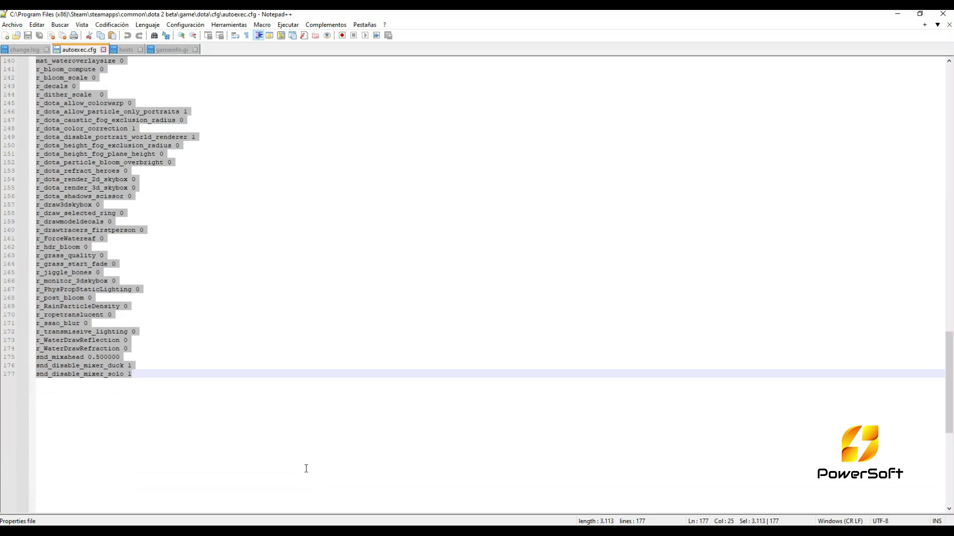
scroll(288, 407, "up", 5)
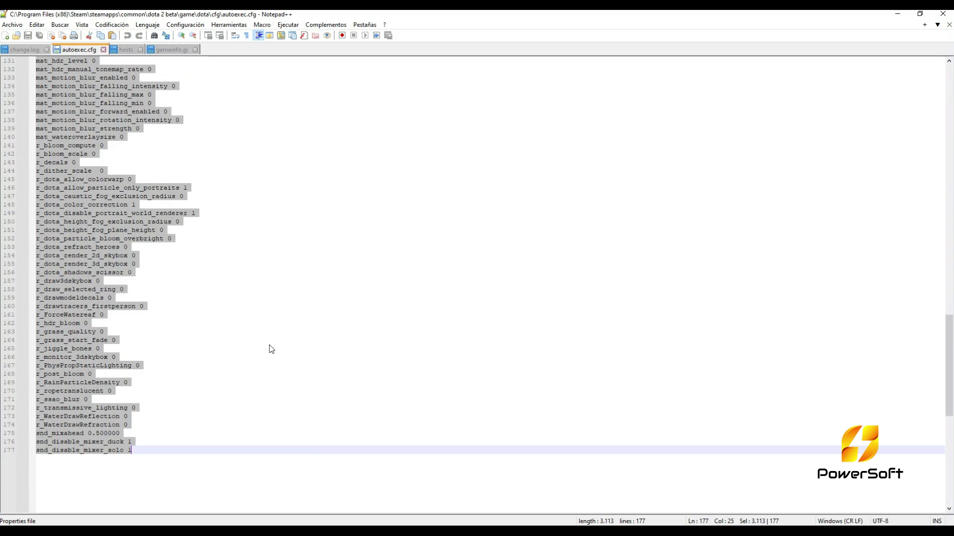
left_click(270, 349)
scroll(269, 363, "up", 20)
scroll(262, 377, "up", 20)
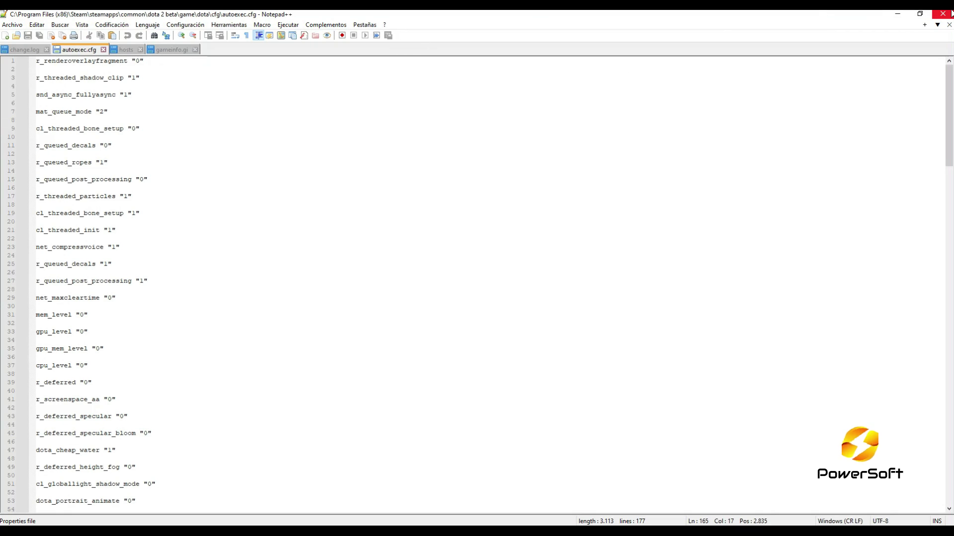
left_click(897, 13)
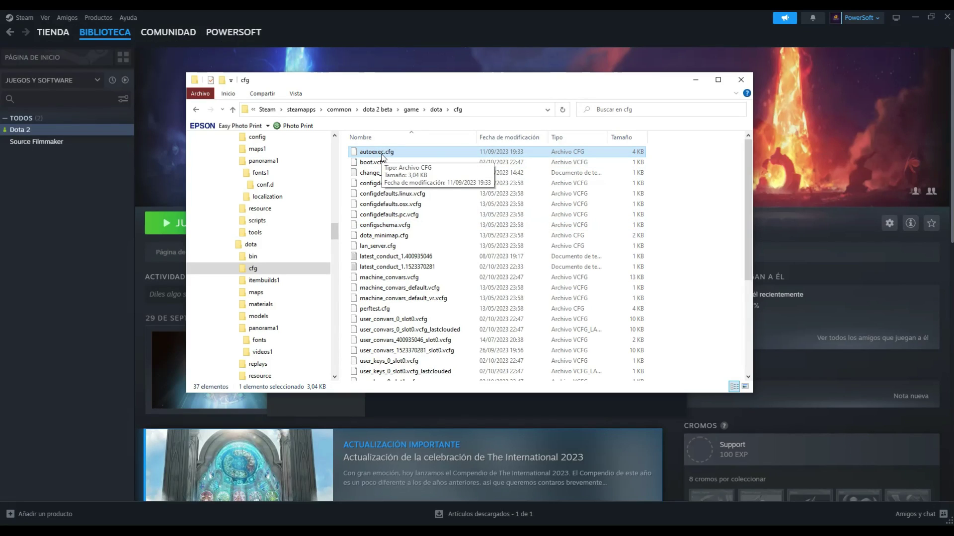
left_click(196, 110)
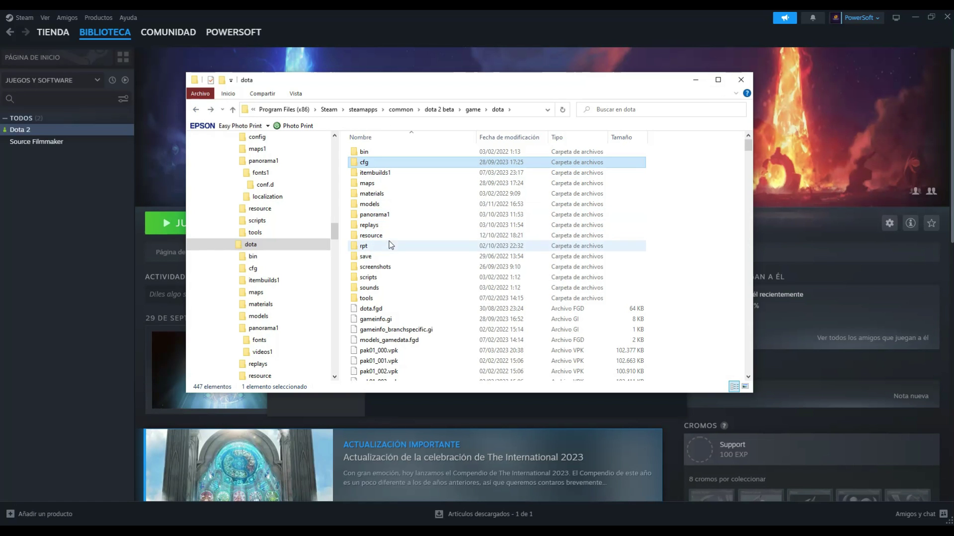
left_click(196, 110)
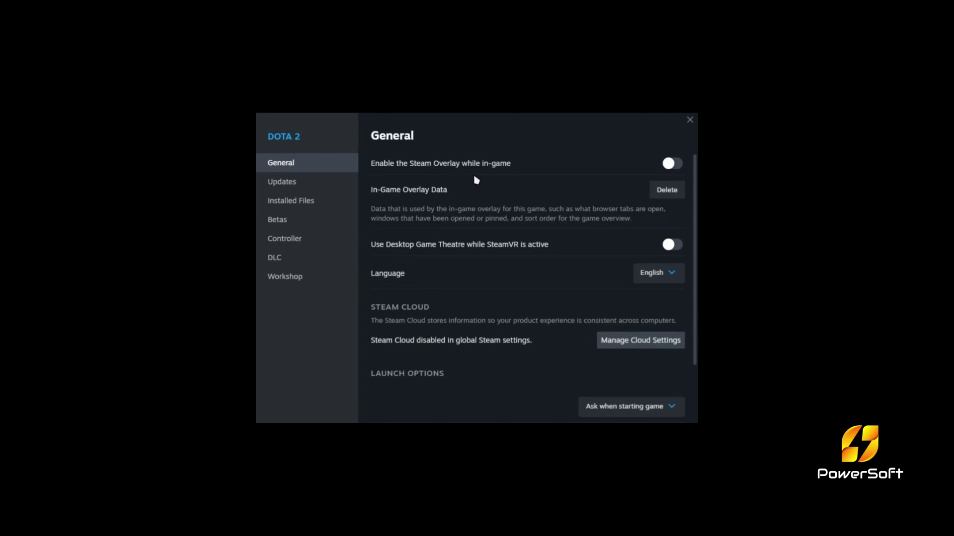
Step: Delete Dota 2's in-game overlay data in its Steam properties and select the whole launch options text
left_click(667, 190)
left_click(557, 294)
scroll(554, 246, "down", 2)
left_click(661, 372)
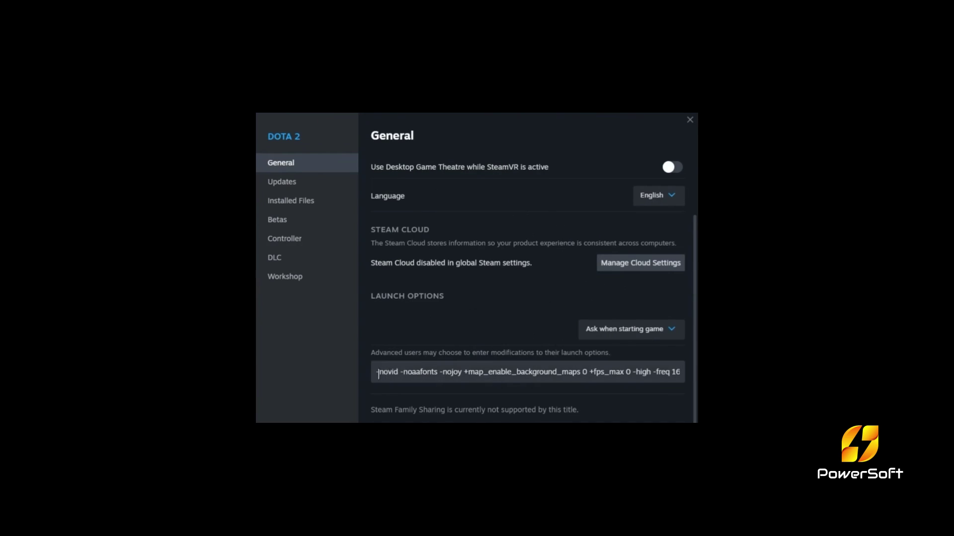
key("ctrl+a")
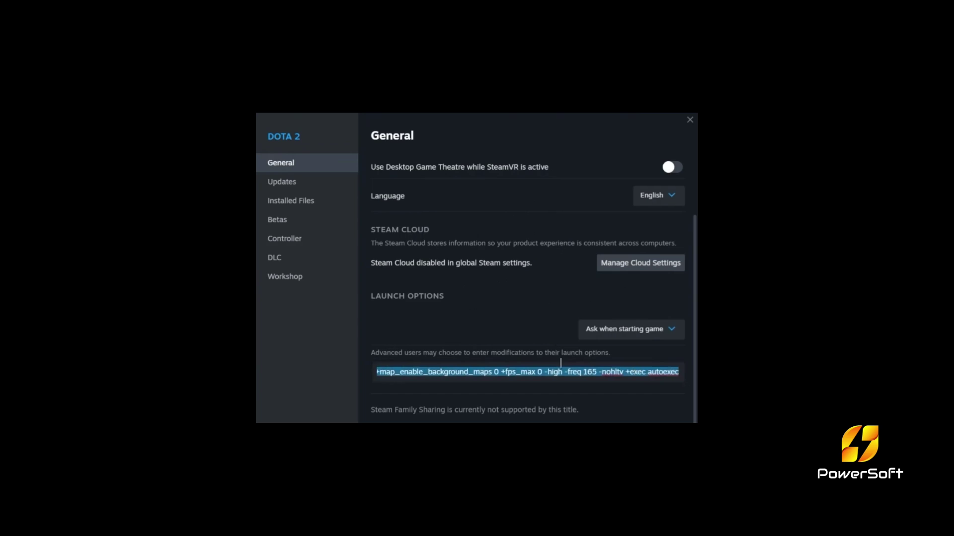
Step: Look over Dota 2's full launch options line, from -novid through +exec autoexec
left_click(617, 371)
left_click_drag(559, 372, 346, 377)
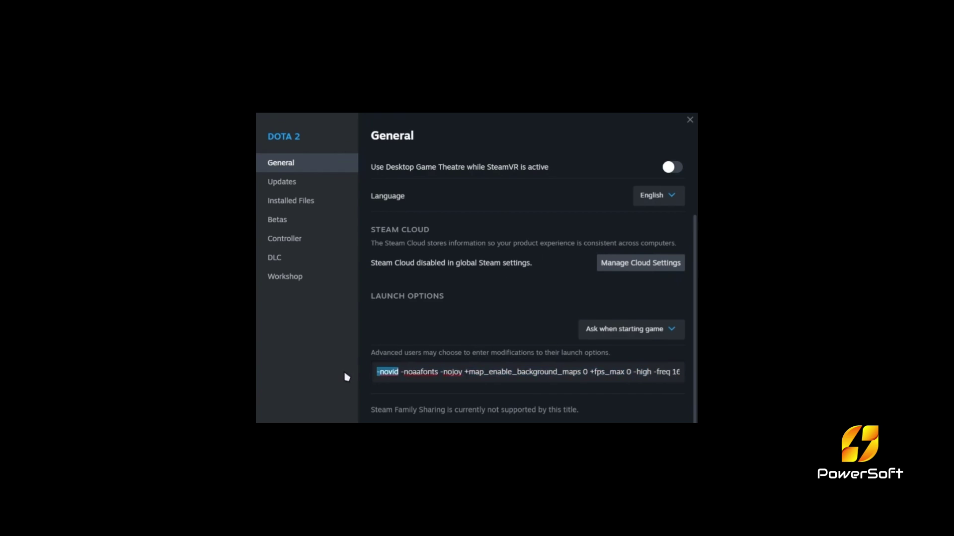
left_click(385, 373)
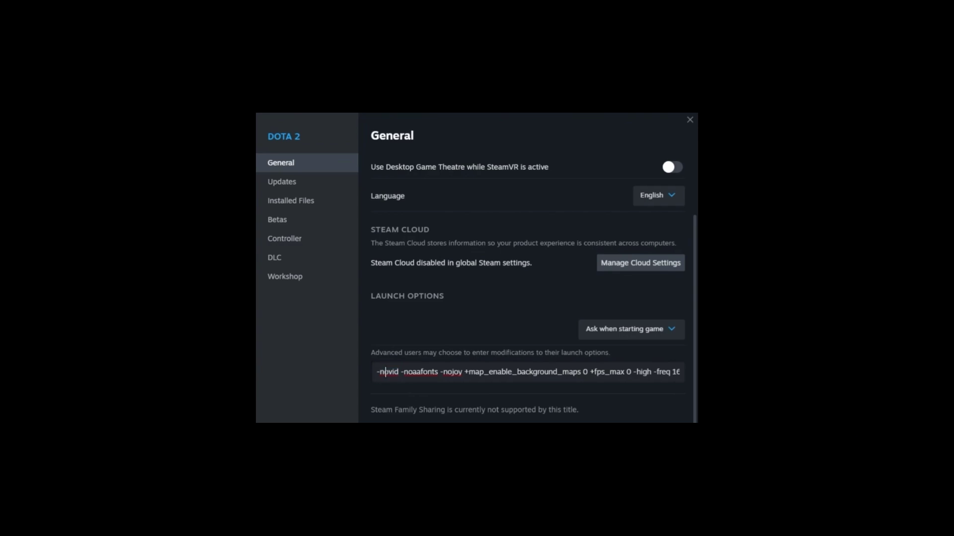
left_click(437, 373)
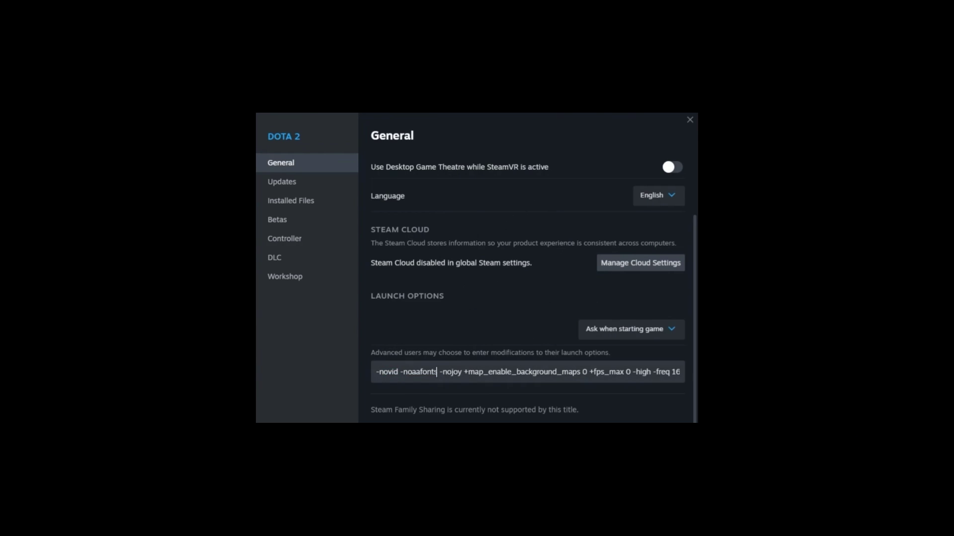
left_click_drag(377, 373, 681, 373)
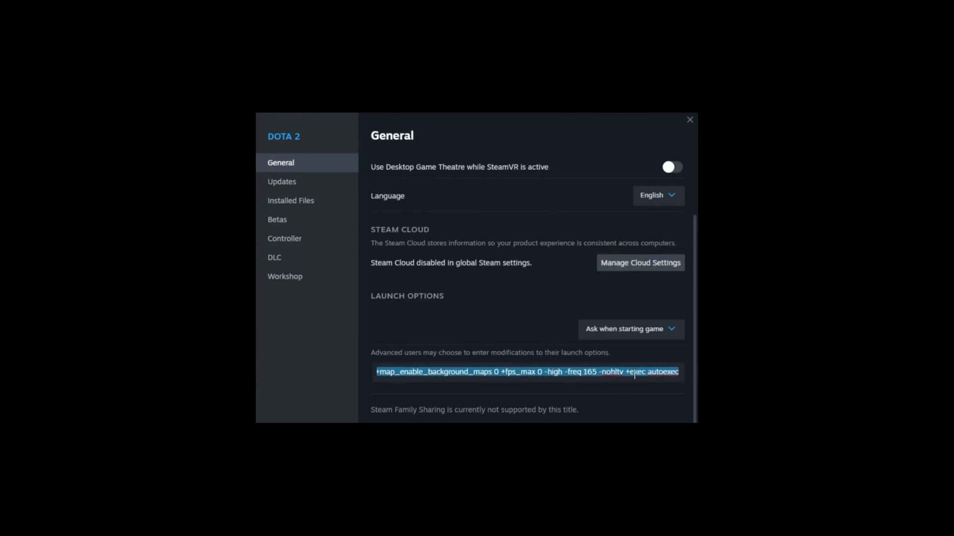
left_click(617, 372)
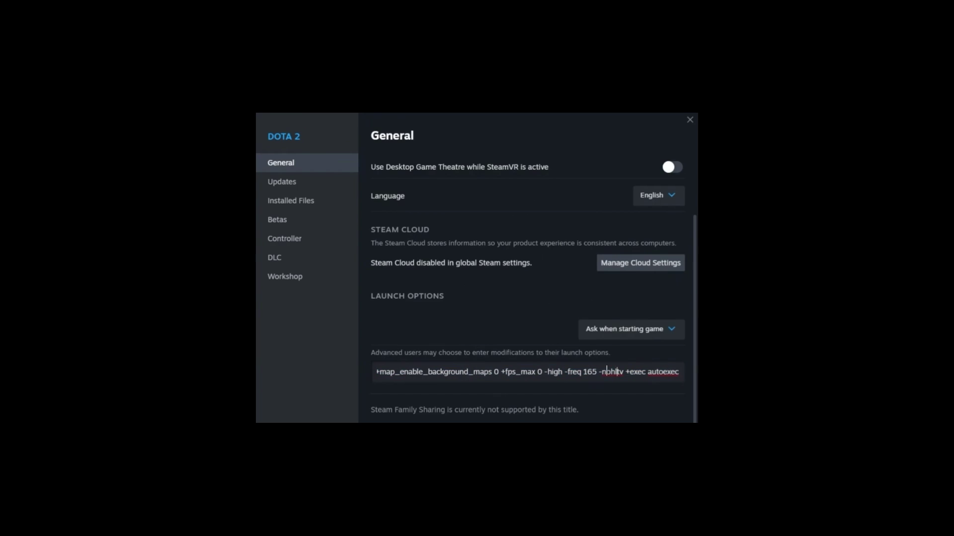
left_click_drag(560, 374, 345, 378)
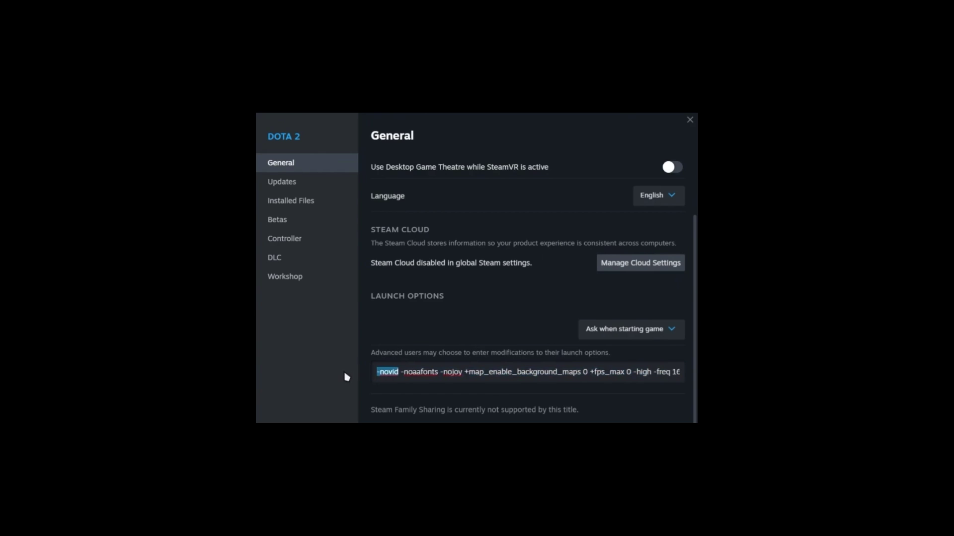
Step: Examine the launch options one at a time, highlighting -novid and -noaafonts
left_click(386, 372)
key("shift+Home")
left_click_drag(401, 372, 437, 371)
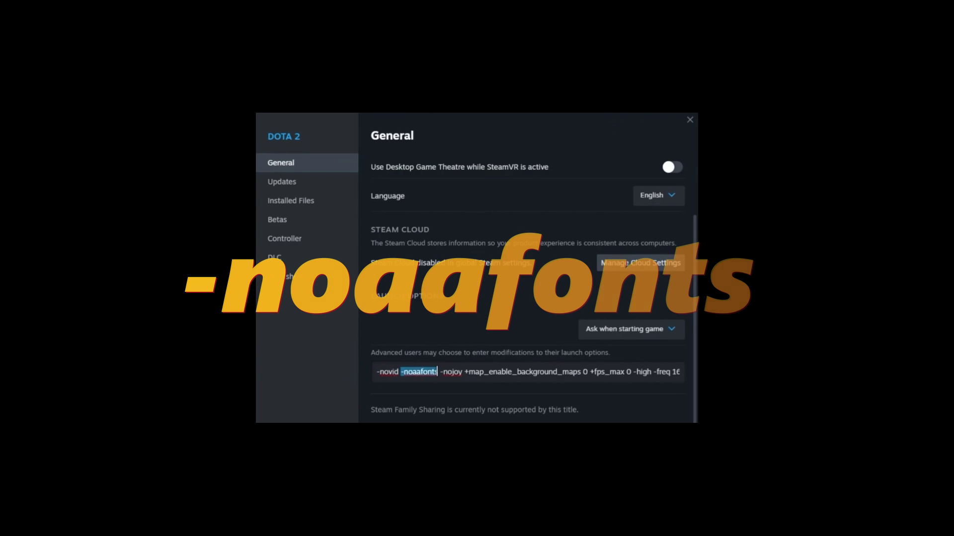